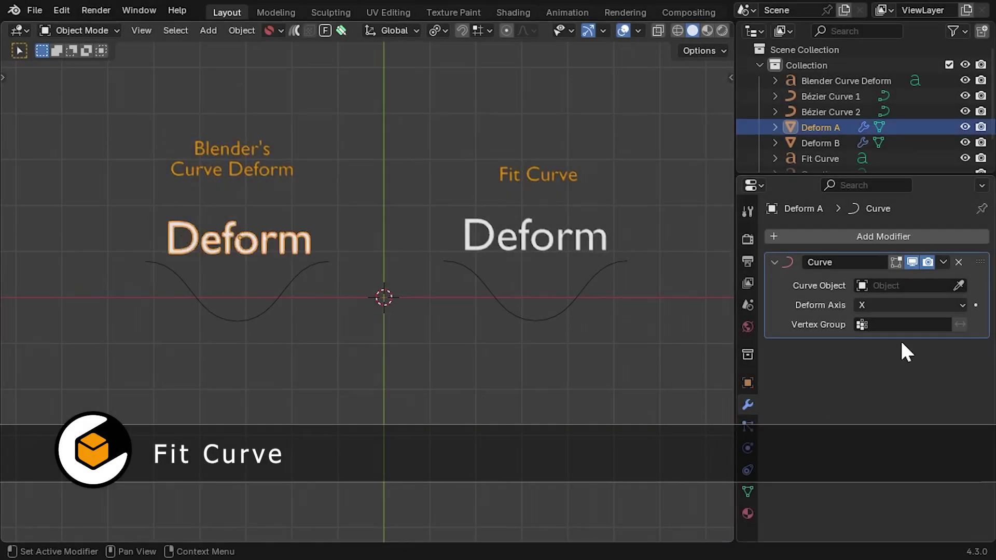
Bind Deform A's Curve modifier to Bézier Curve 1, then move the curve left and down.
{"action": "left_click", "coordinate": [959, 285]}
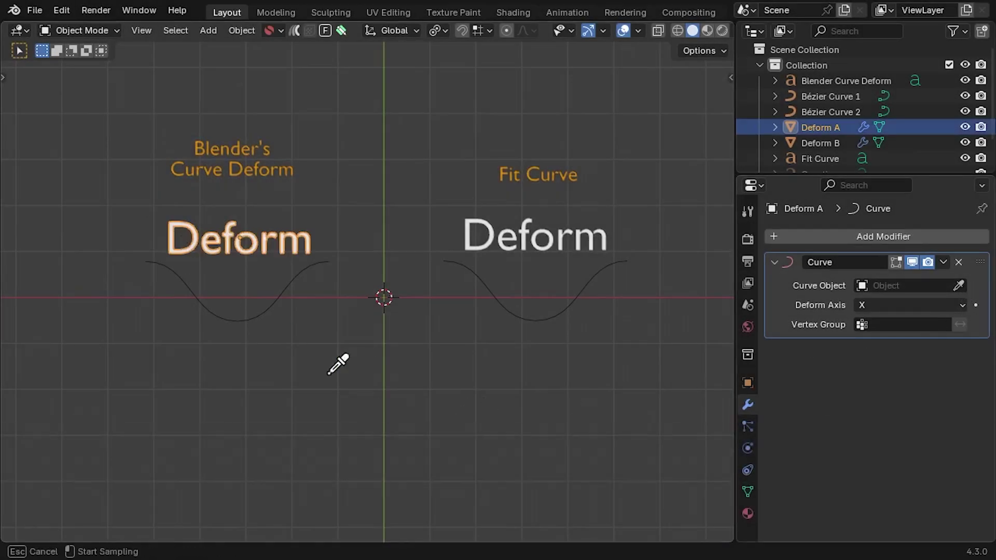
{"action": "left_click", "coordinate": [270, 310]}
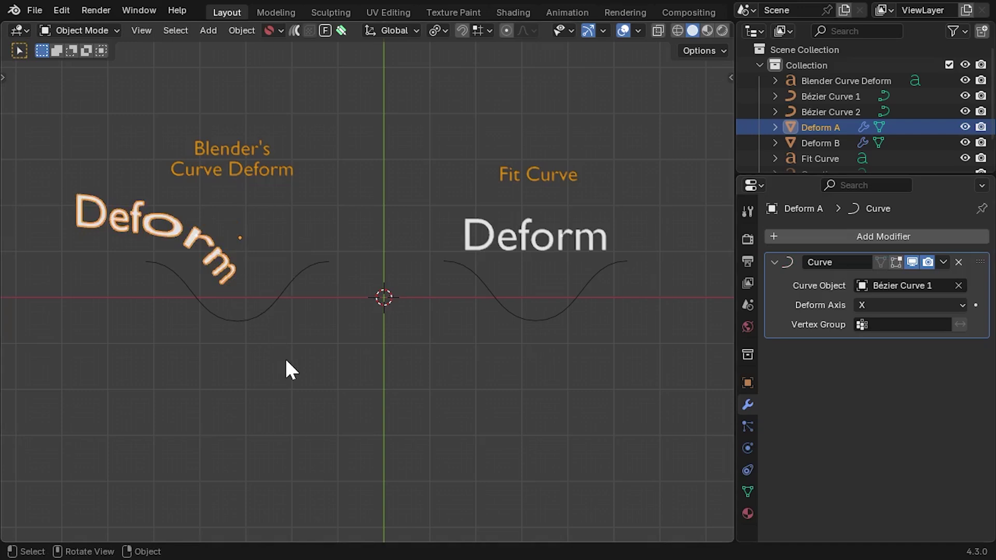
{"action": "left_click", "coordinate": [245, 319]}
{"action": "key", "text": "g"}
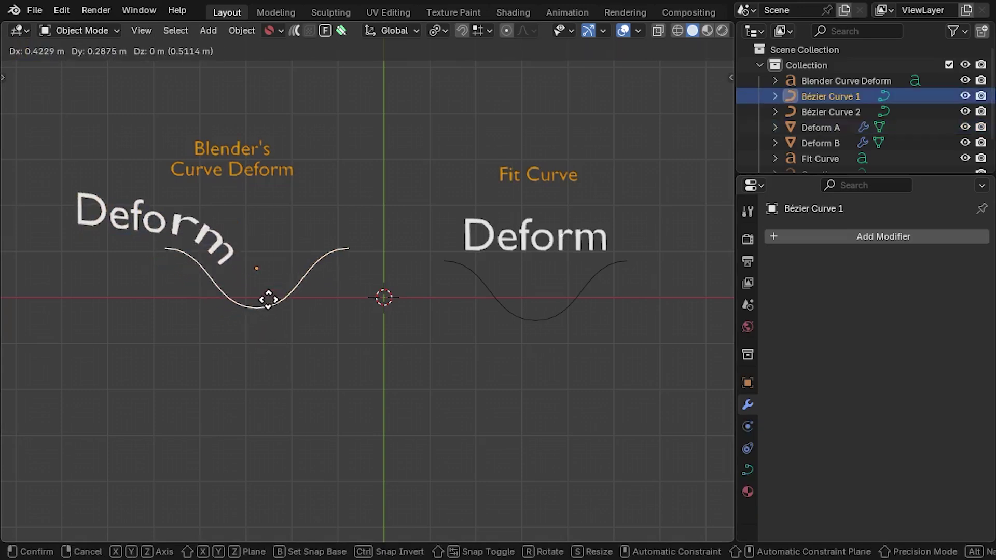
{"action": "left_click", "coordinate": [209, 285]}
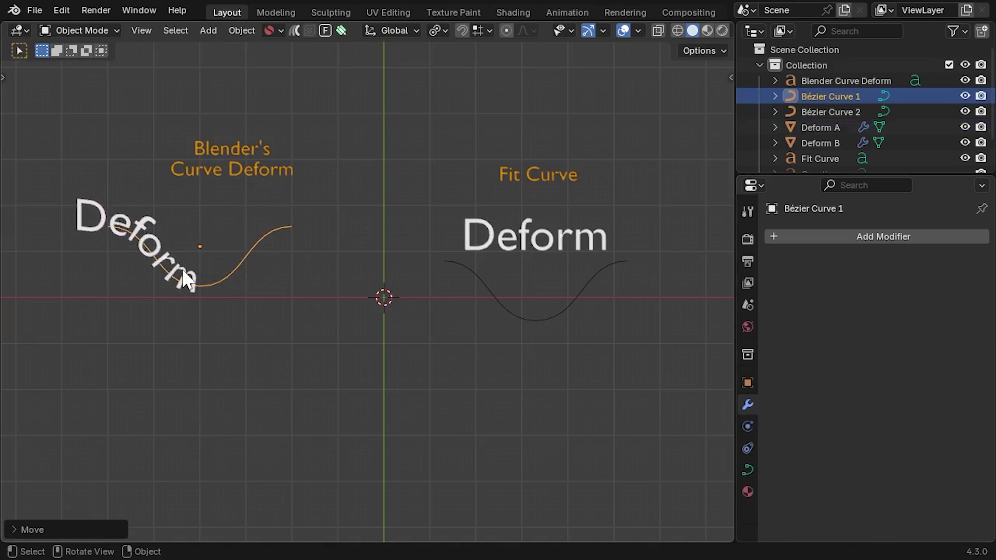
Slide the left Deform text further along Bézier Curve 1 so the word bends.
{"action": "left_click", "coordinate": [185, 280]}
{"action": "key", "text": "g"}
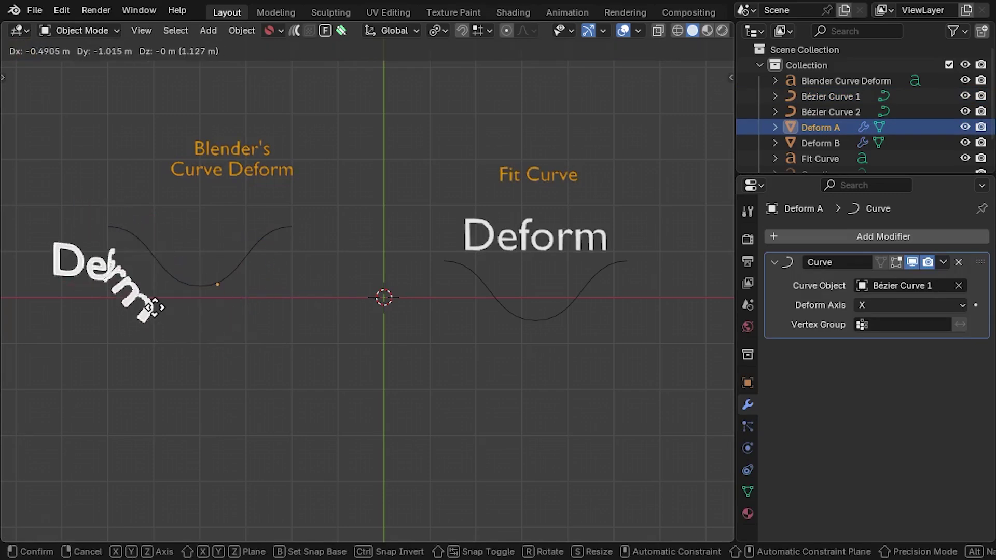
{"action": "left_click", "coordinate": [167, 325]}
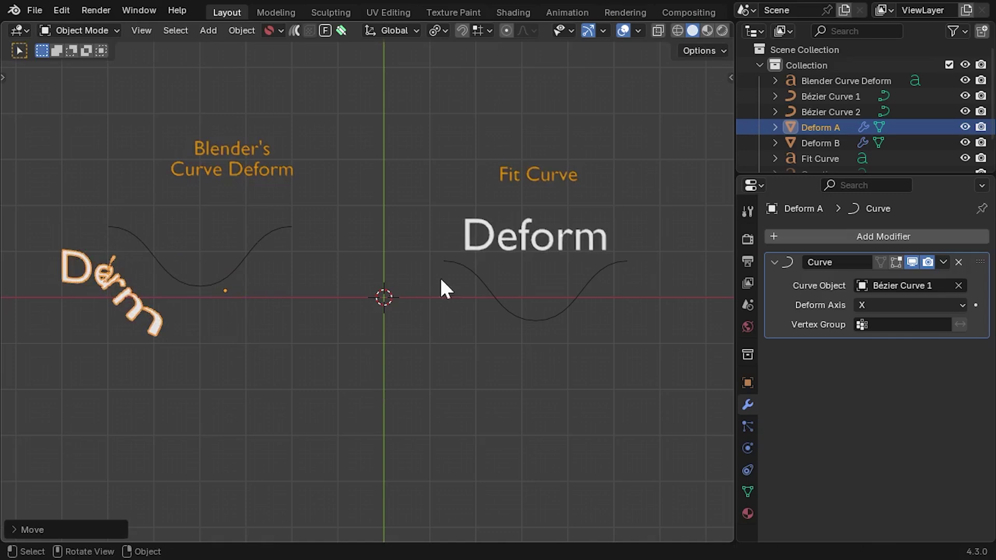
Set Bézier Curve 2 as the Curve Object of Deform B's Fit Curve modifier.
{"action": "left_click", "coordinate": [520, 236]}
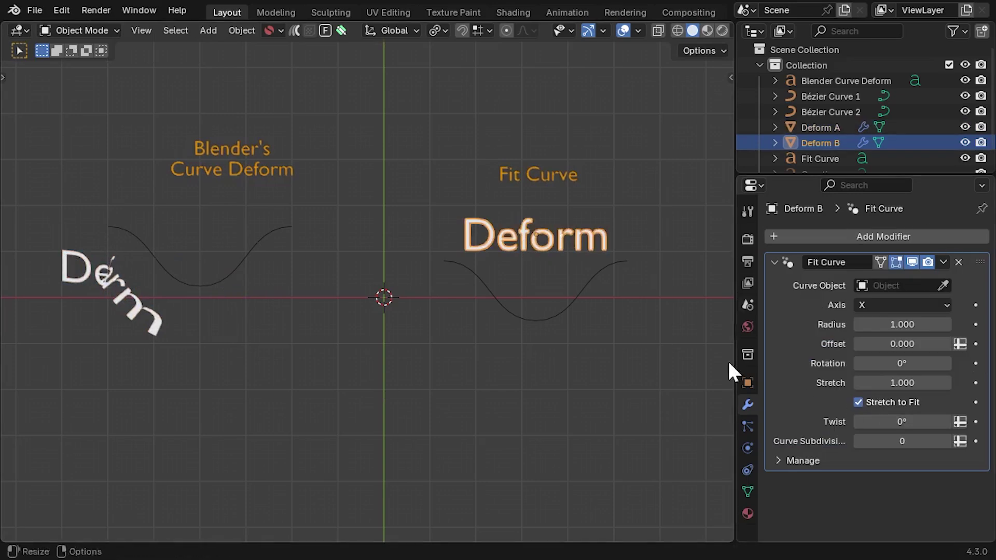
{"action": "left_click", "coordinate": [943, 285]}
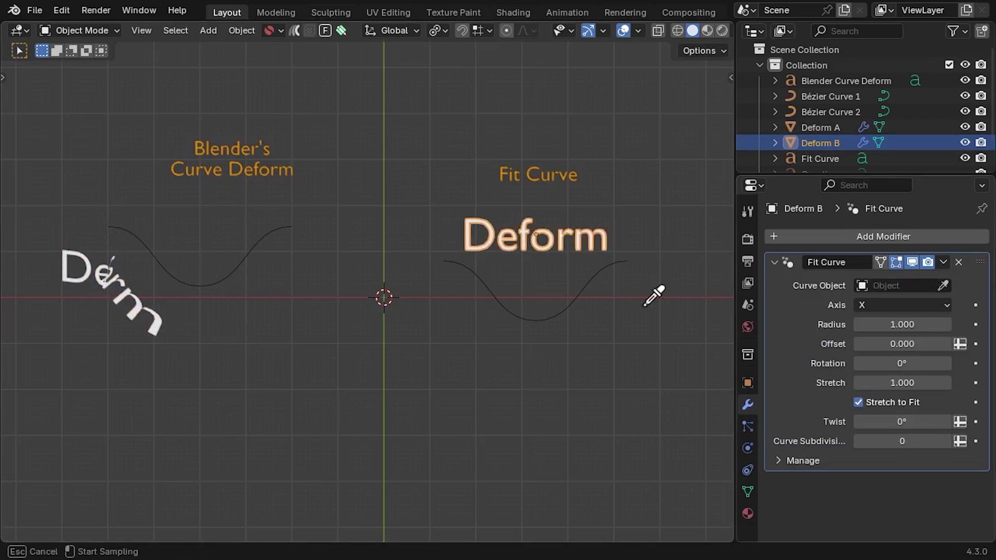
{"action": "left_click", "coordinate": [523, 310]}
Move Bézier Curve 2 up and to the left, then reselect the right Deform text.
{"action": "left_click", "coordinate": [462, 259]}
{"action": "key", "text": "g"}
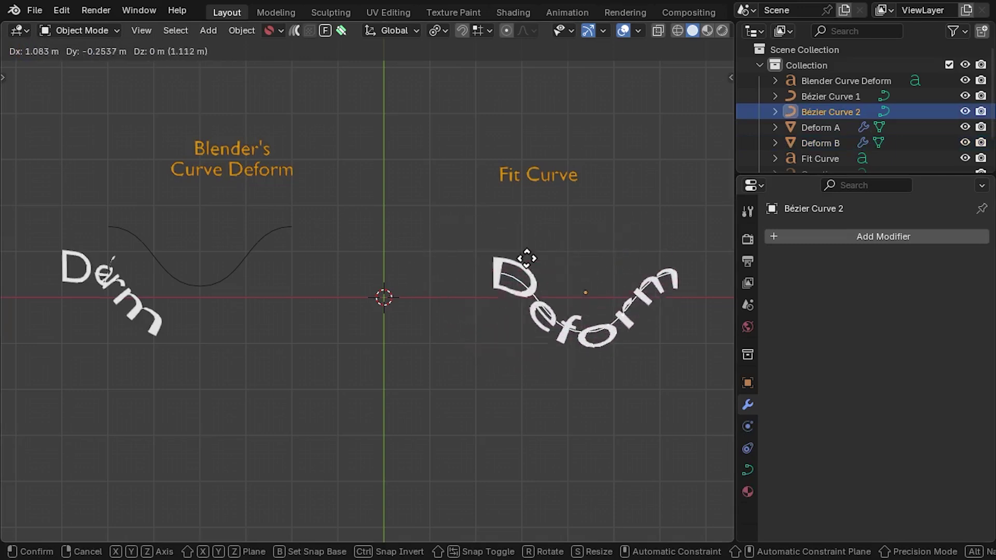
{"action": "left_click", "coordinate": [488, 253]}
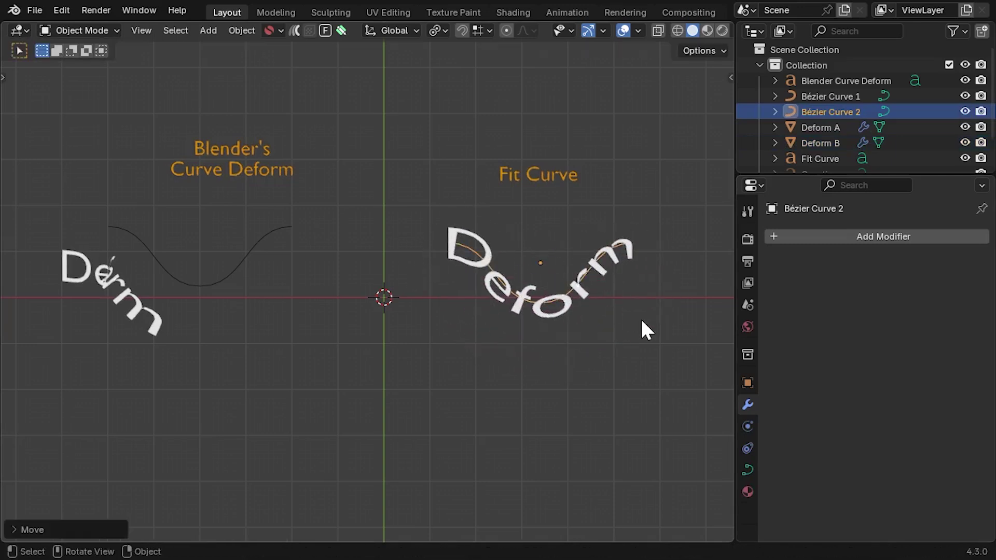
{"action": "left_click", "coordinate": [569, 305]}
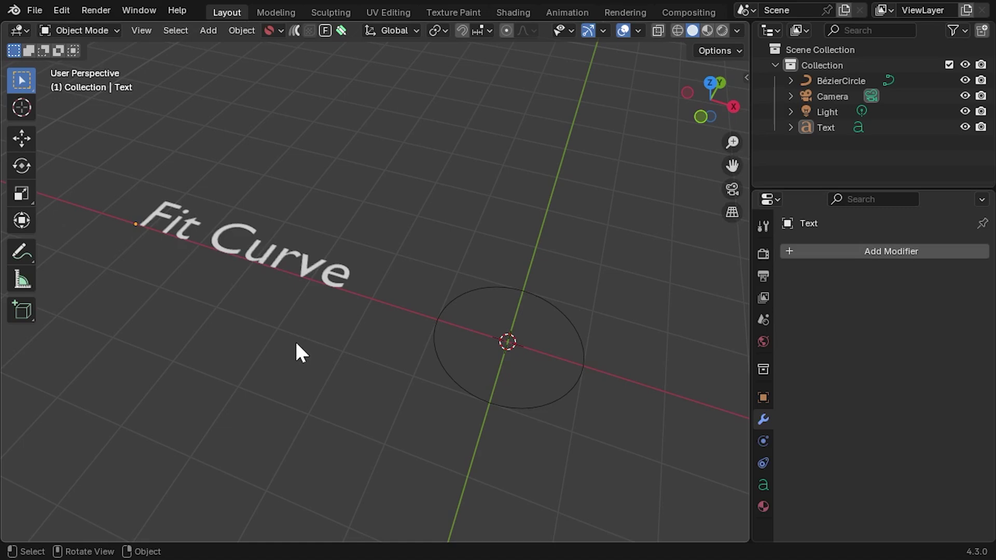
In Preferences > File Paths, add the fit-curve folder as a new asset library.
{"action": "left_click", "coordinate": [60, 14]}
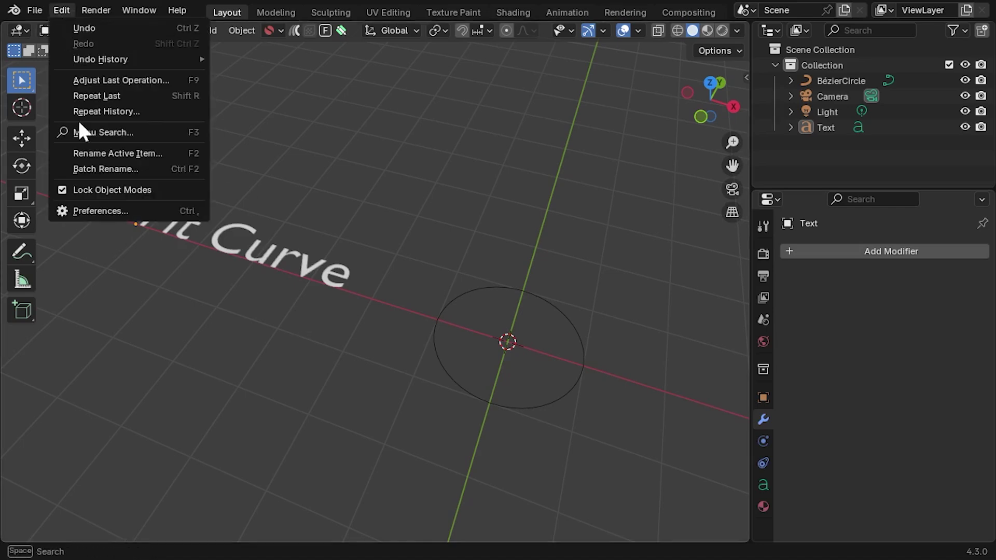
{"action": "left_click", "coordinate": [89, 211]}
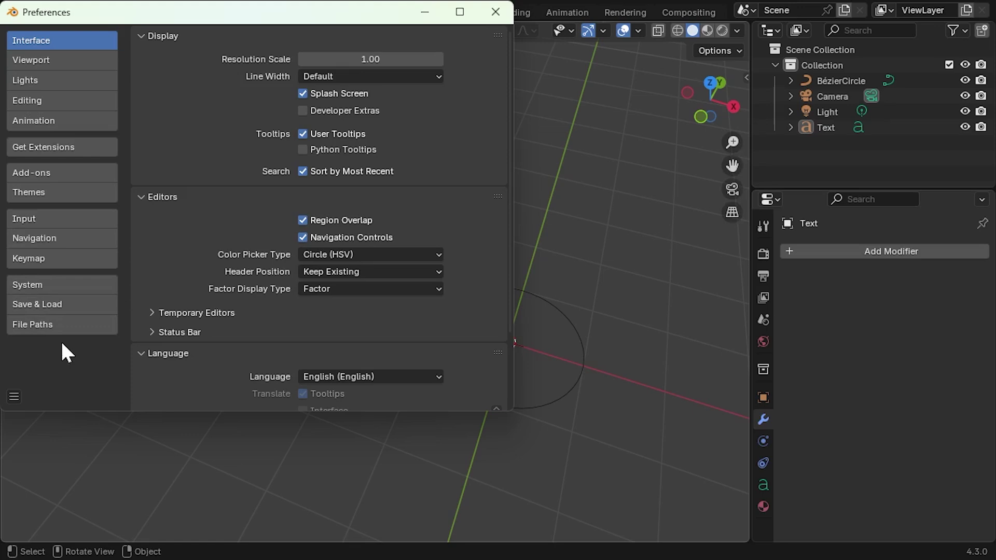
{"action": "left_click", "coordinate": [47, 324]}
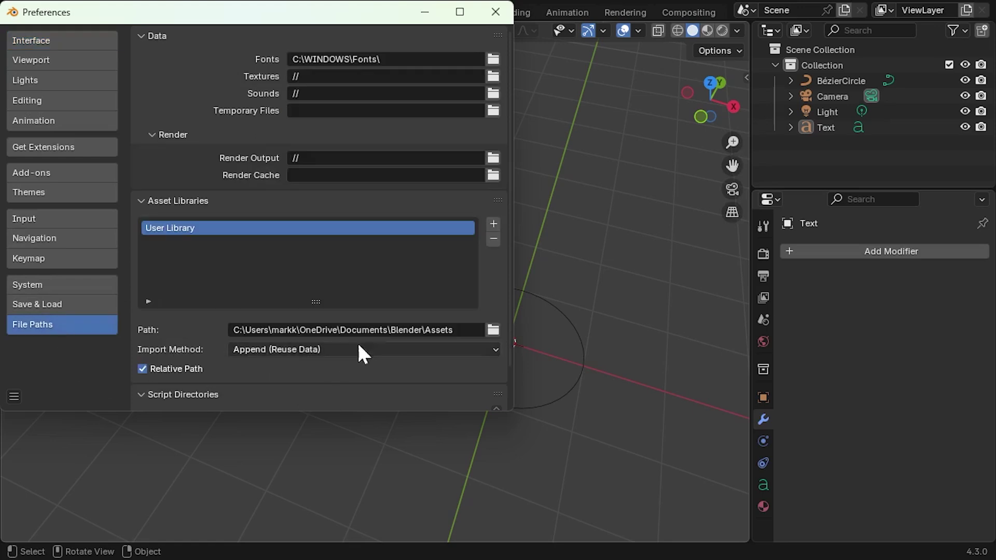
{"action": "left_click", "coordinate": [493, 225]}
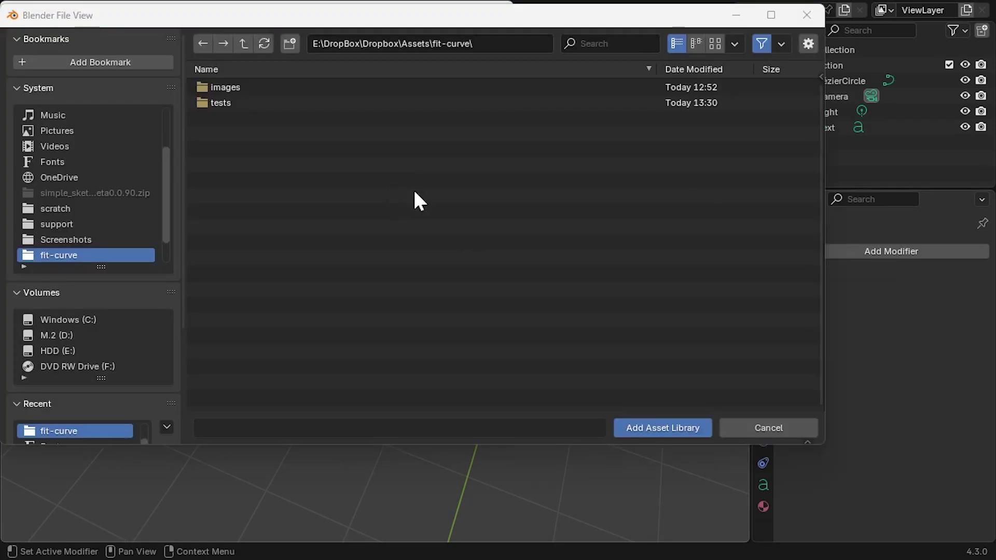
{"action": "left_click", "coordinate": [646, 433]}
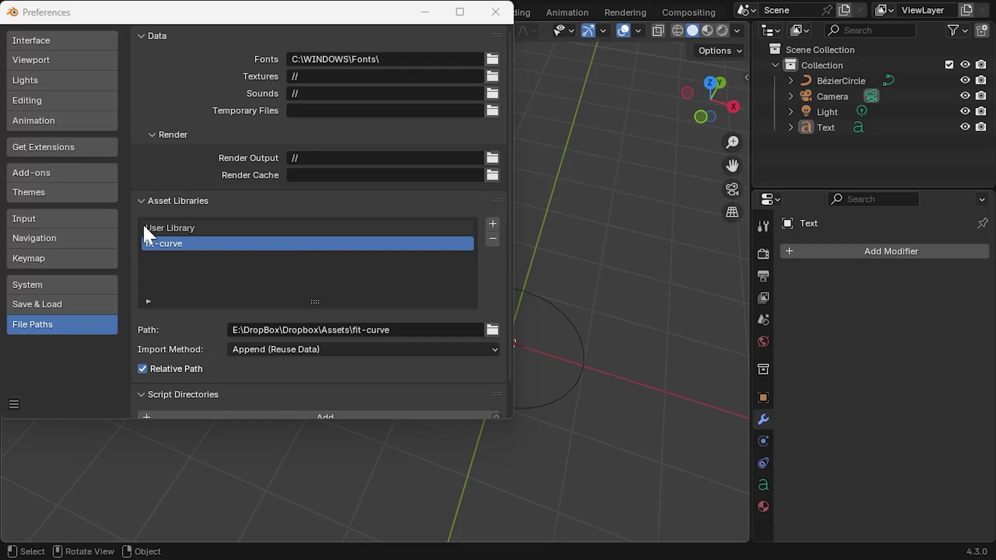
Save the preferences and close the Preferences window.
{"action": "left_click", "coordinate": [14, 403]}
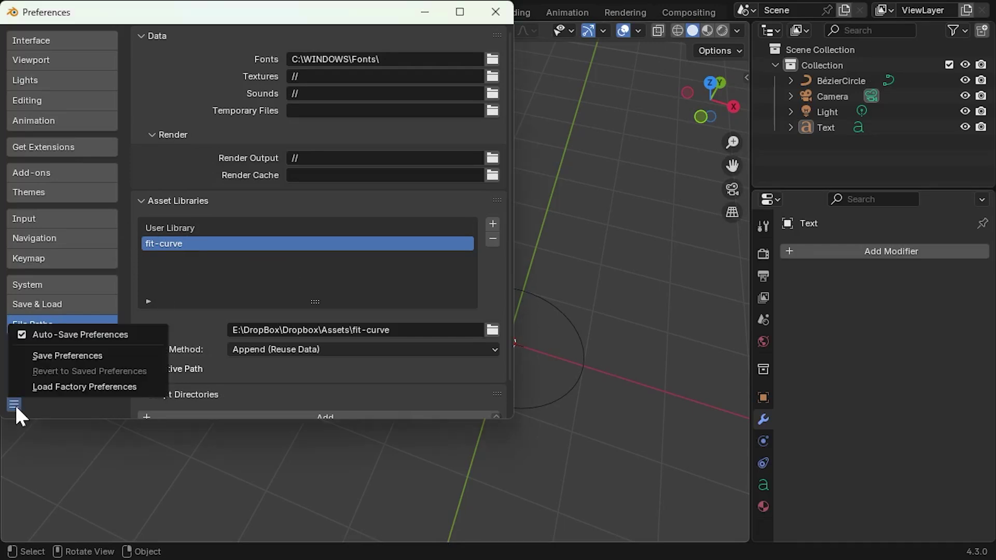
{"action": "left_click", "coordinate": [67, 358]}
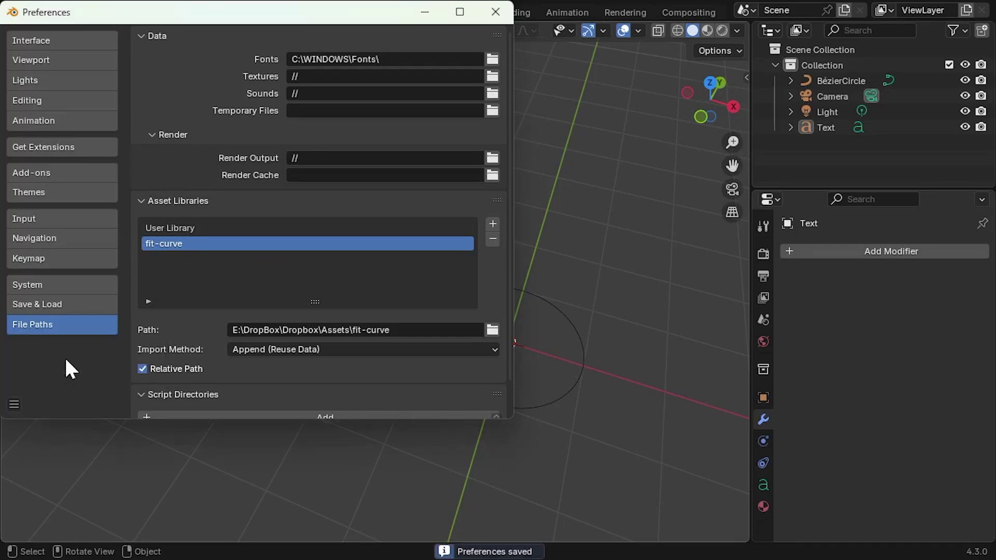
{"action": "left_click", "coordinate": [503, 12]}
Add a Deform > Fit Curve modifier to the 'Fit Curve' text, using BézierCircle as Curve Object.
{"action": "left_click", "coordinate": [305, 270]}
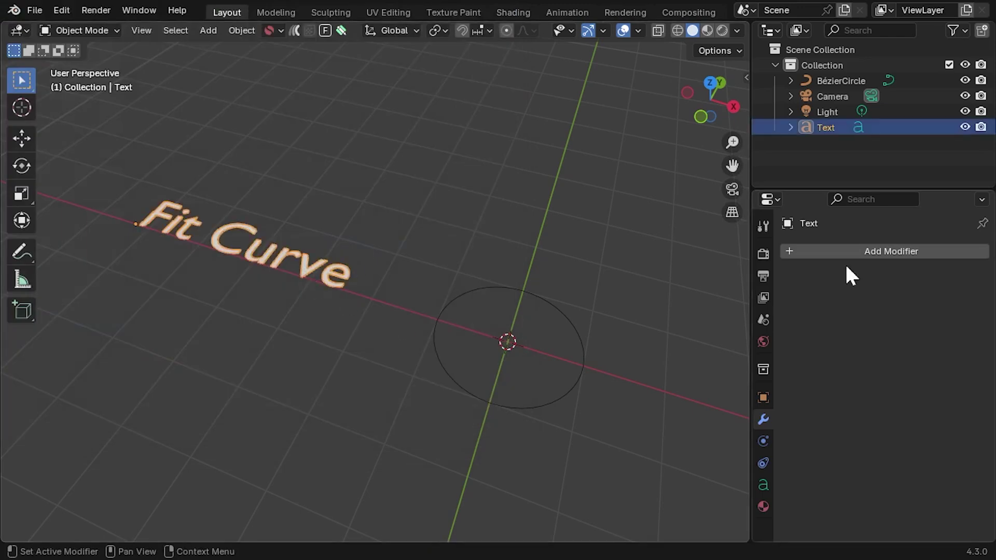
{"action": "left_click", "coordinate": [881, 251]}
{"action": "mouse_move", "coordinate": [879, 250]}
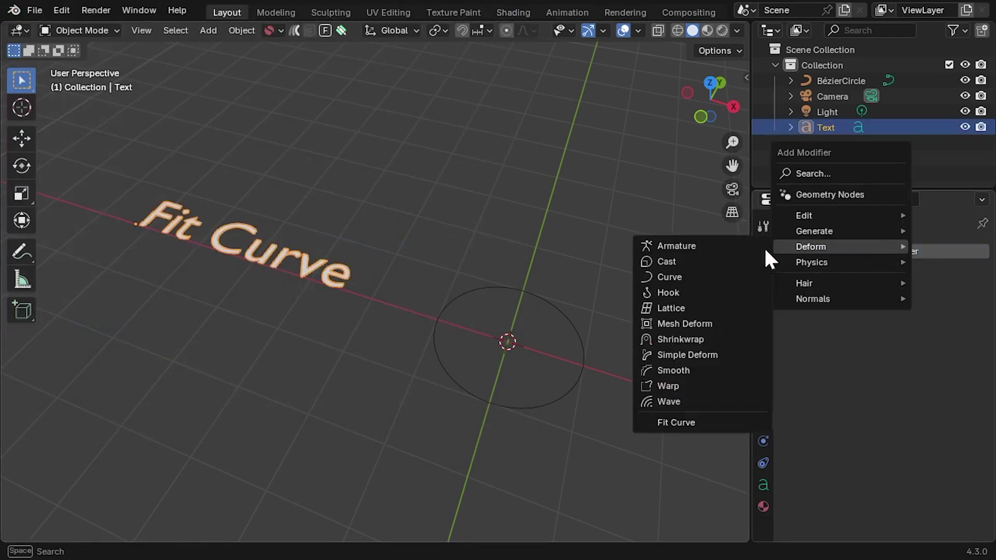
{"action": "left_click", "coordinate": [702, 423]}
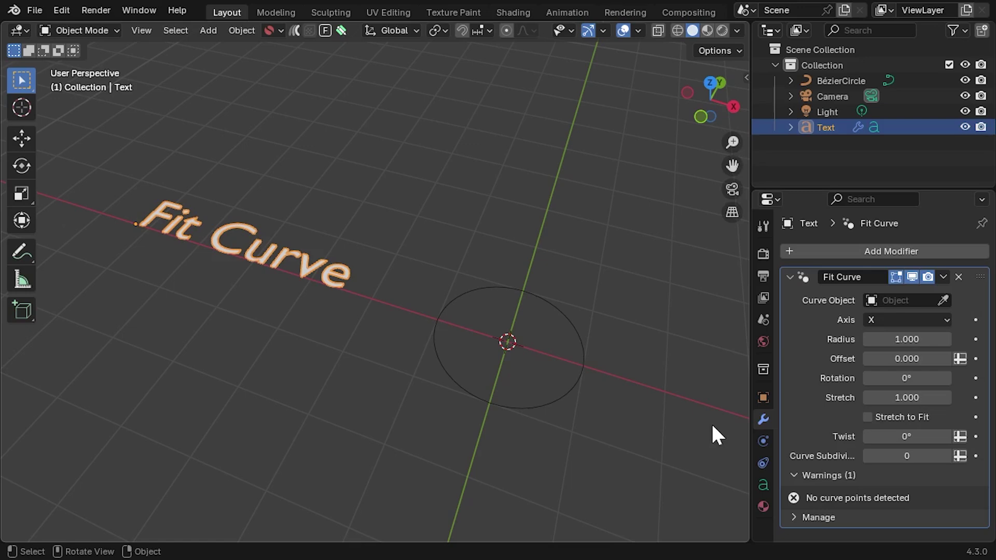
{"action": "left_click", "coordinate": [945, 300]}
{"action": "left_click", "coordinate": [580, 338]}
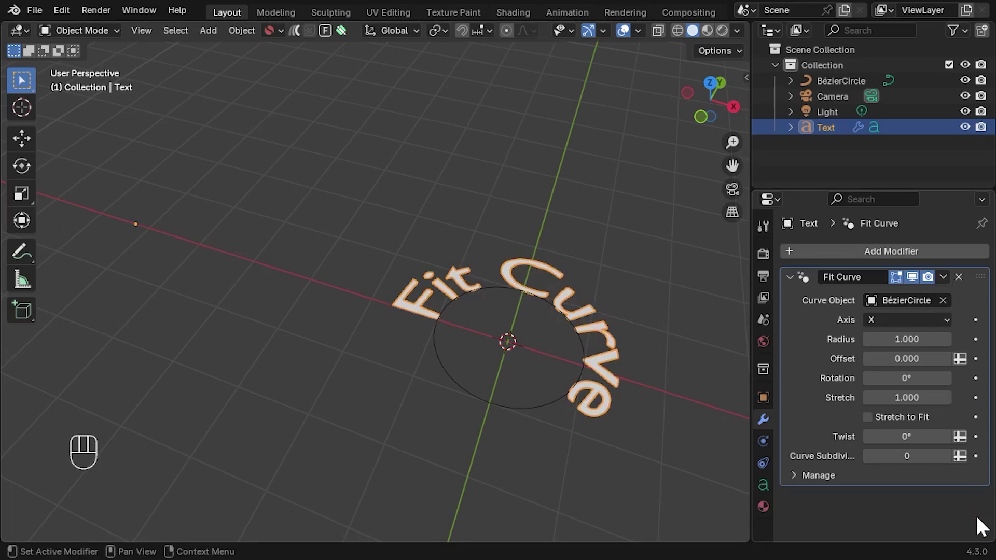
Disable the Fit Curve modifier in the viewport and check the text's transform values in the sidebar.
{"action": "left_click", "coordinate": [913, 277]}
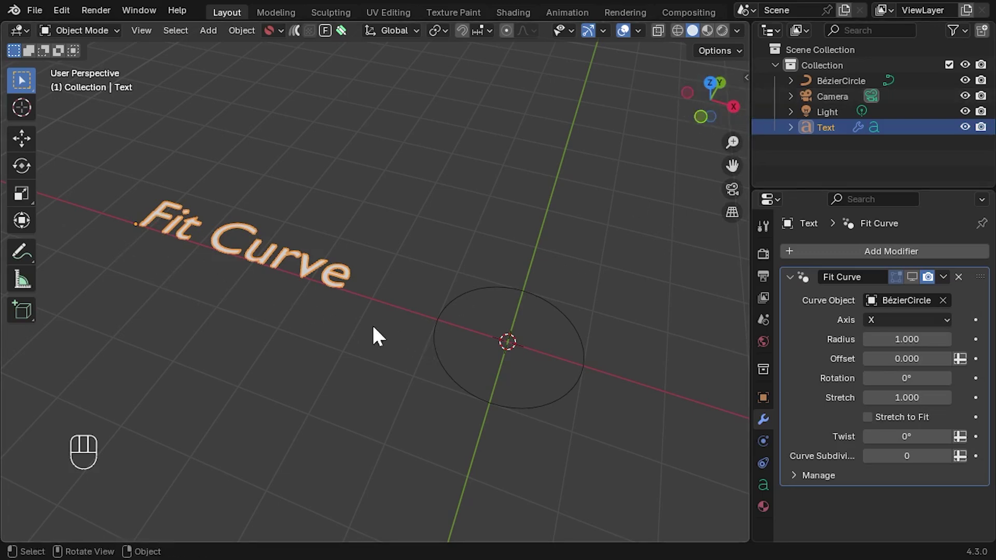
{"action": "key", "text": "n"}
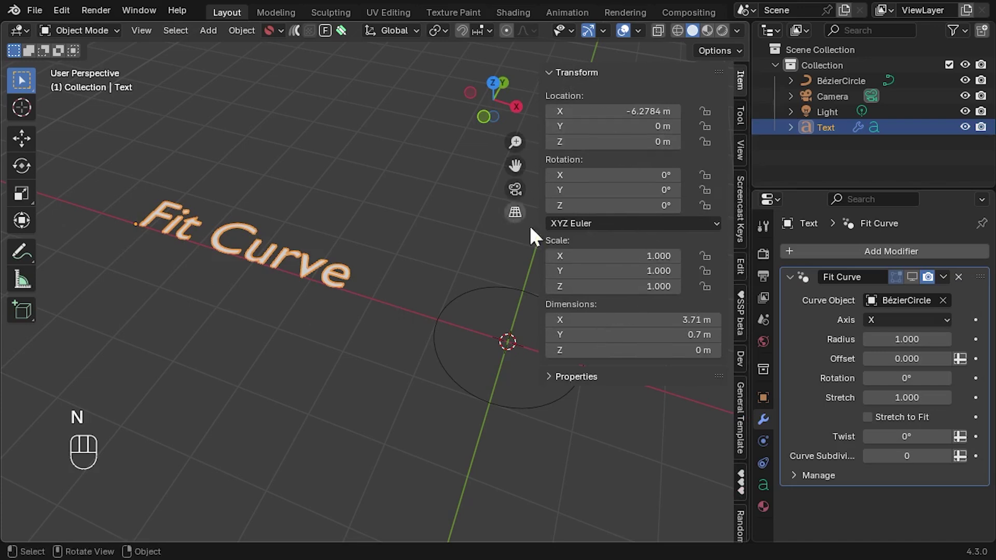
{"action": "key", "text": "n"}
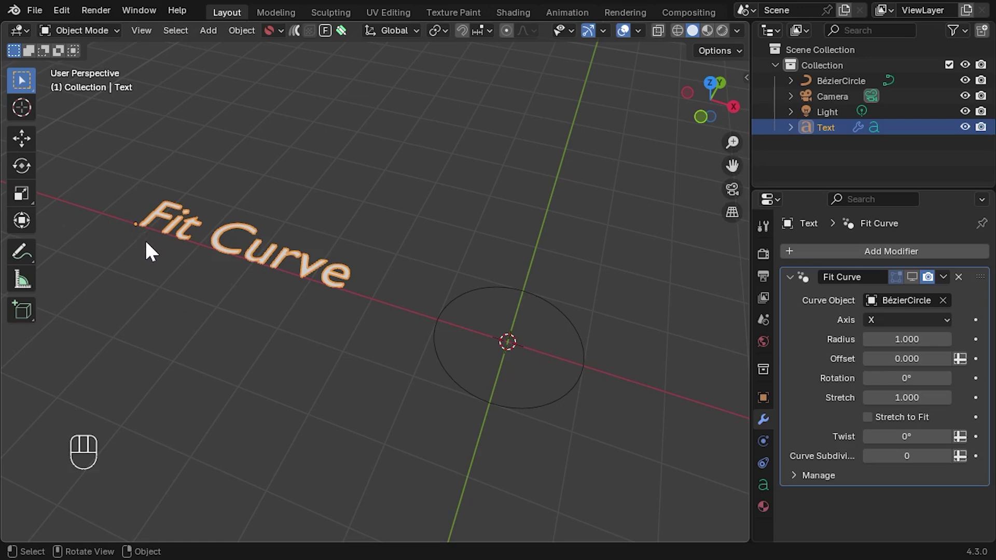
{"action": "left_click", "coordinate": [912, 278]}
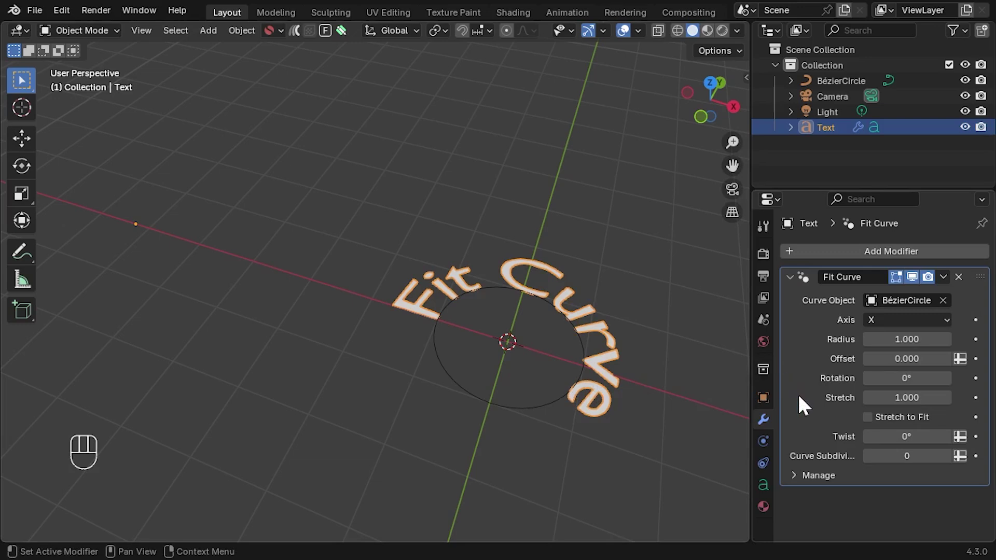
{"action": "left_click", "coordinate": [911, 278]}
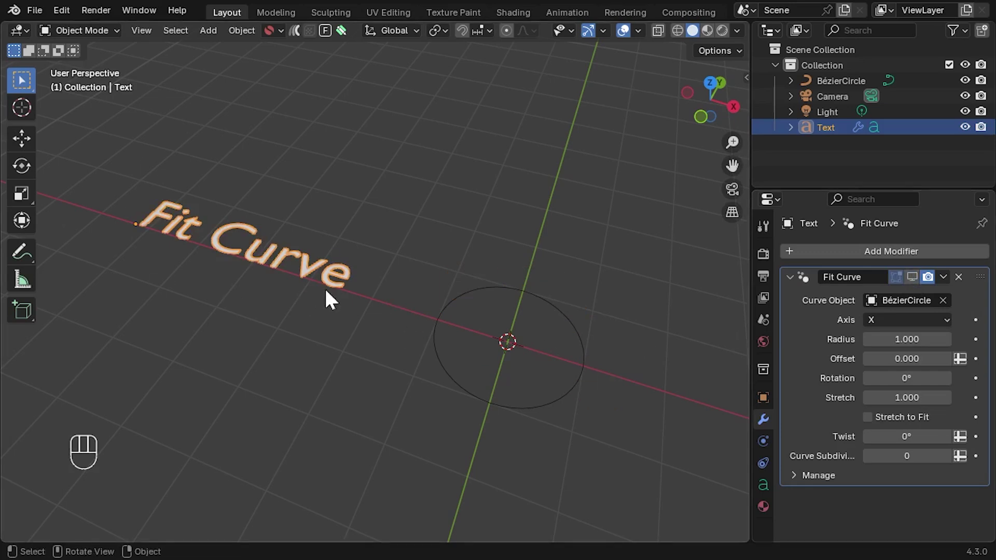
Set the text's origin to its geometry and re-enable the Fit Curve modifier in the viewport.
{"action": "left_click", "coordinate": [245, 31]}
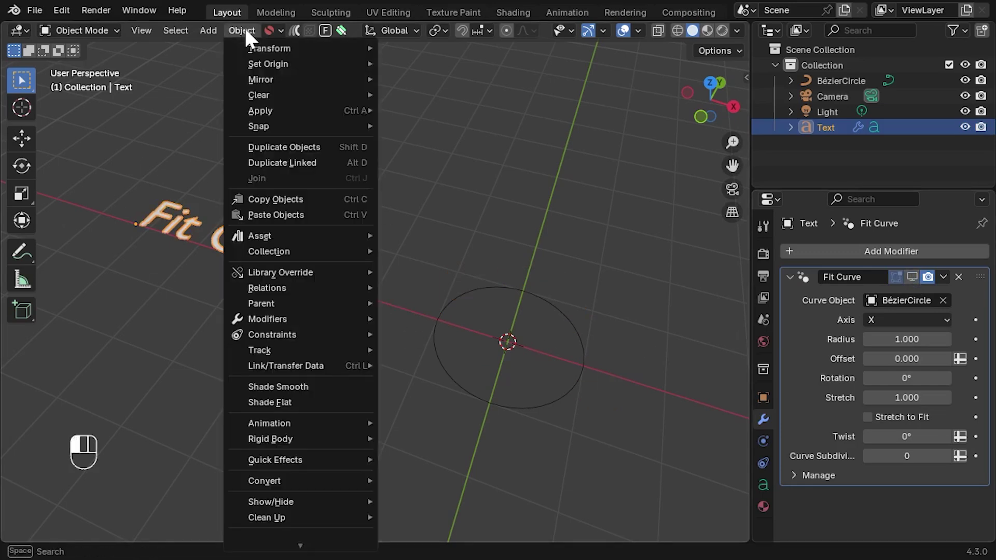
{"action": "mouse_move", "coordinate": [290, 64]}
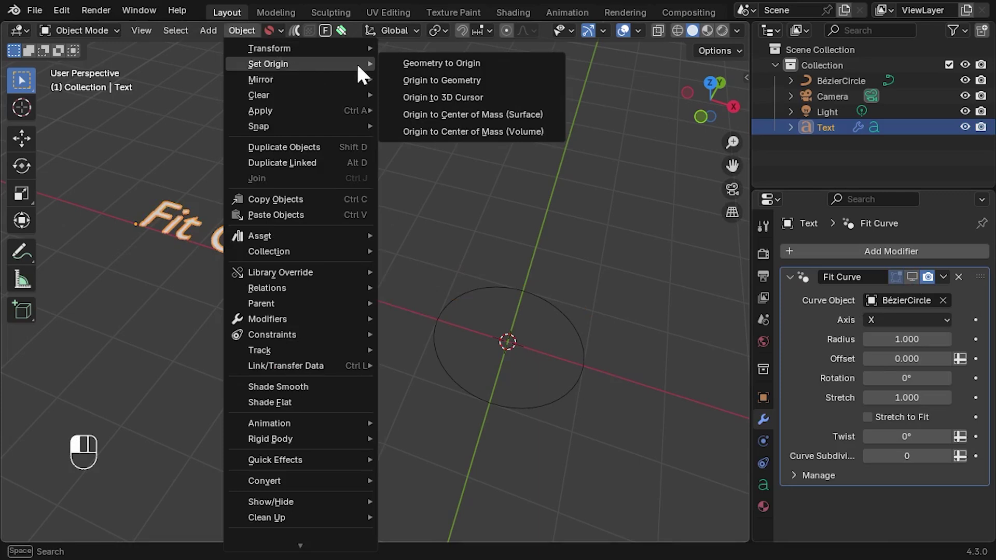
{"action": "left_click", "coordinate": [484, 81]}
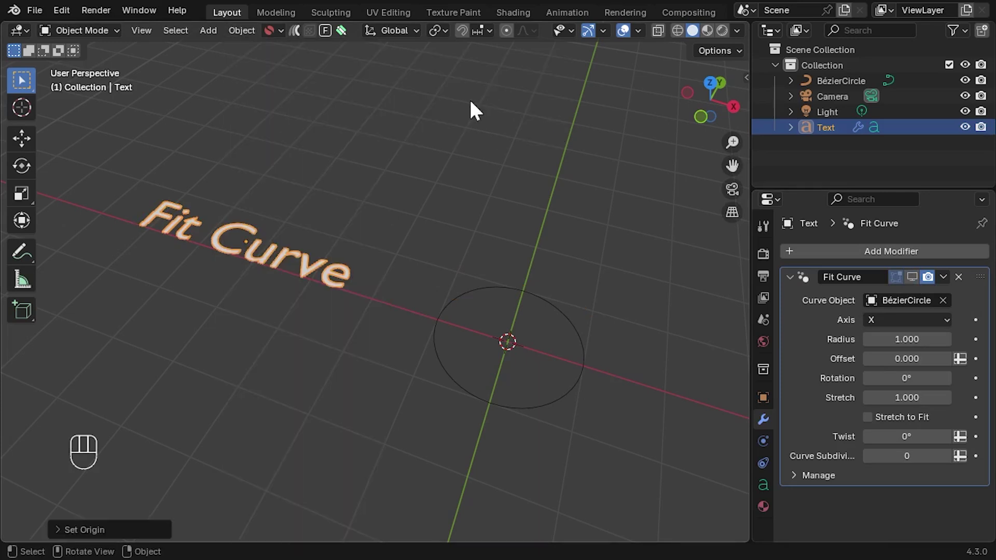
{"action": "left_click", "coordinate": [912, 277]}
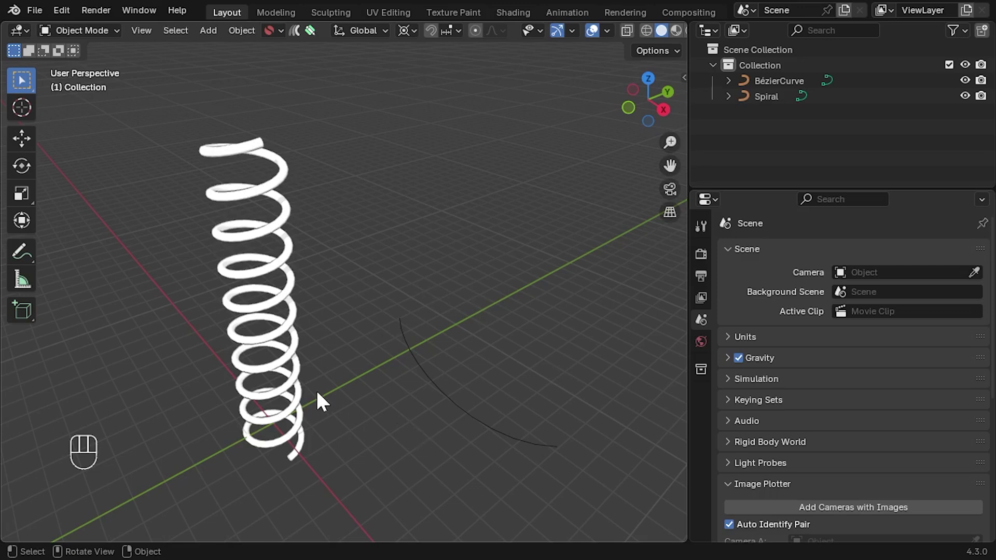
Select the Spiral and add a Deform > Fit Curve modifier from the Modifiers tab.
{"action": "left_click", "coordinate": [284, 231]}
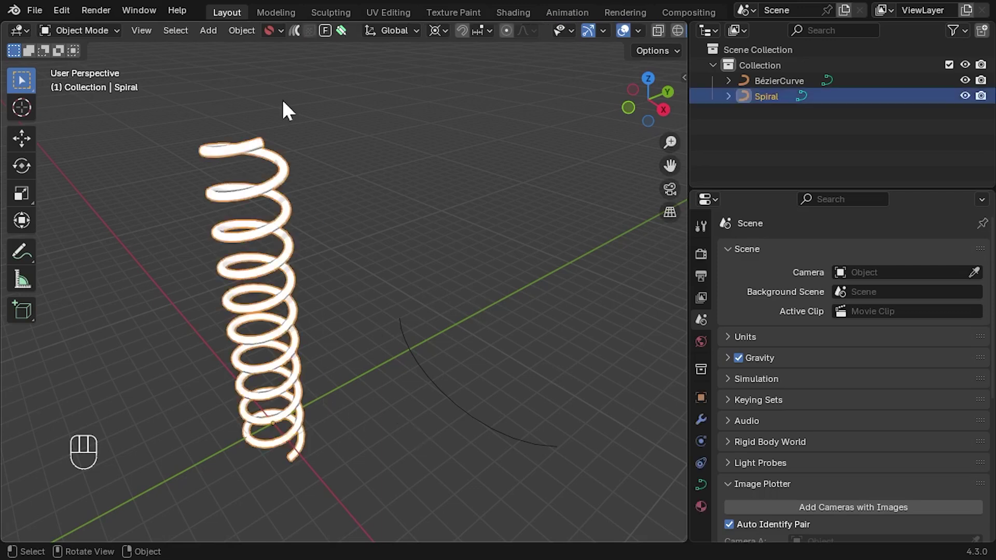
{"action": "left_click", "coordinate": [701, 419]}
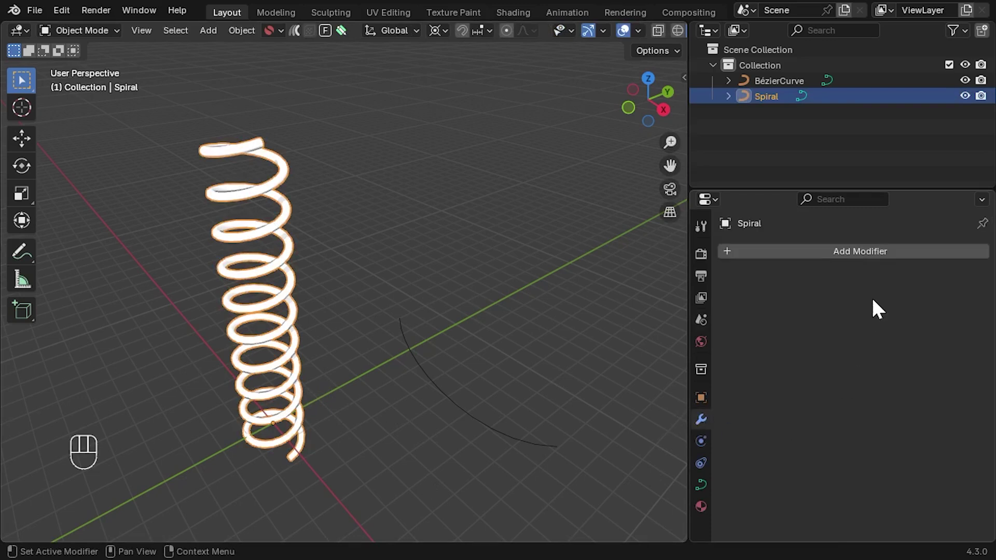
{"action": "left_click", "coordinate": [880, 249]}
{"action": "mouse_move", "coordinate": [881, 249]}
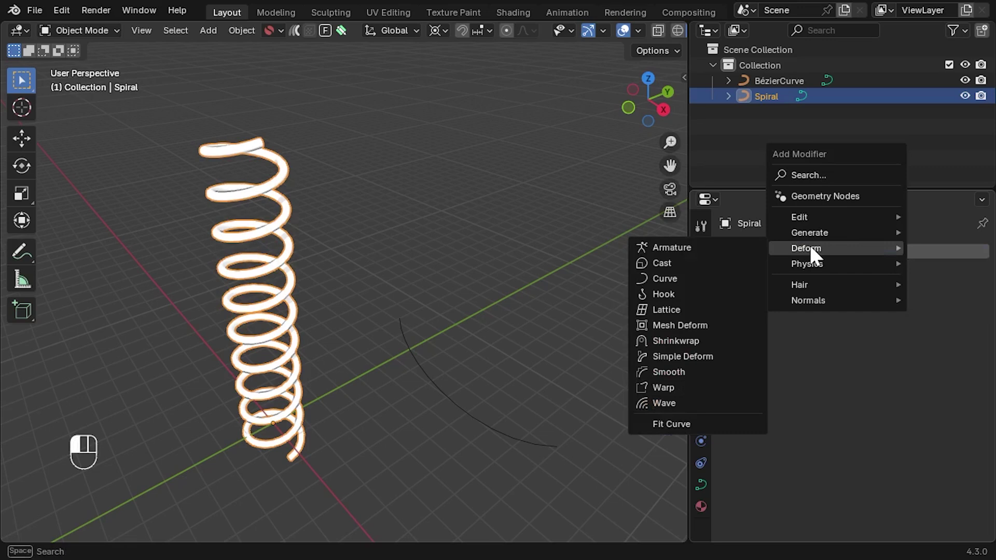
{"action": "left_click", "coordinate": [698, 428]}
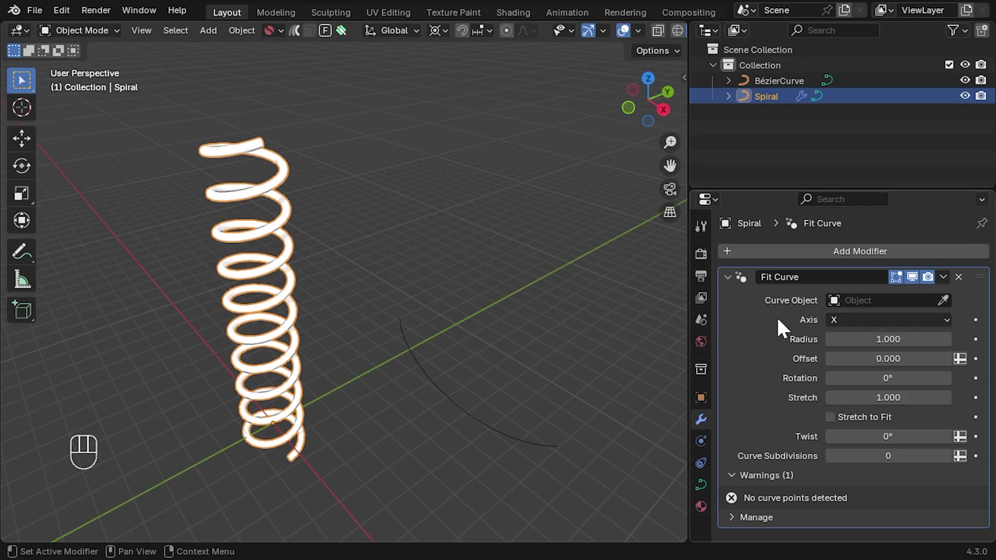
Set the Spiral's Fit Curve Curve Object to BézierCurve and check it with the viewport toggle.
{"action": "left_click", "coordinate": [918, 301]}
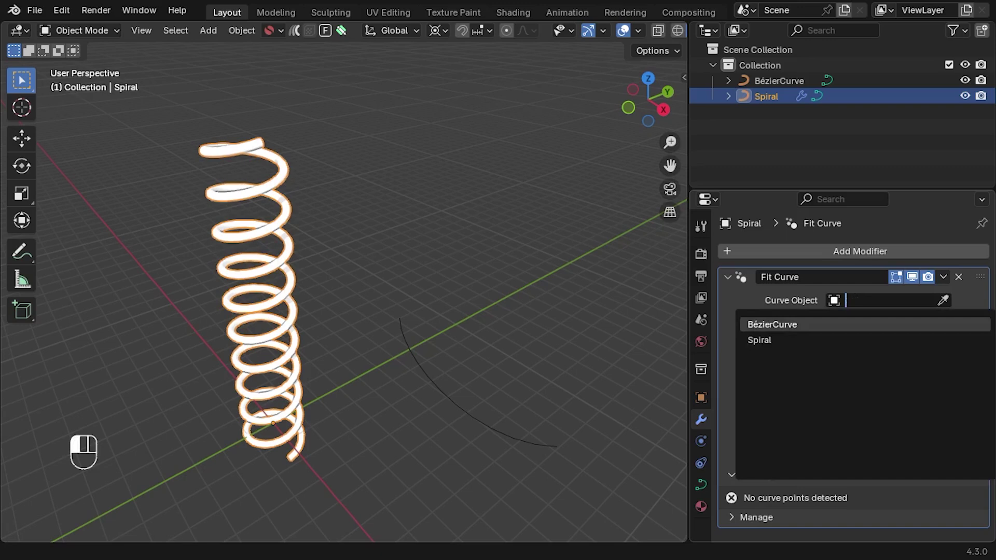
{"action": "left_click", "coordinate": [910, 322]}
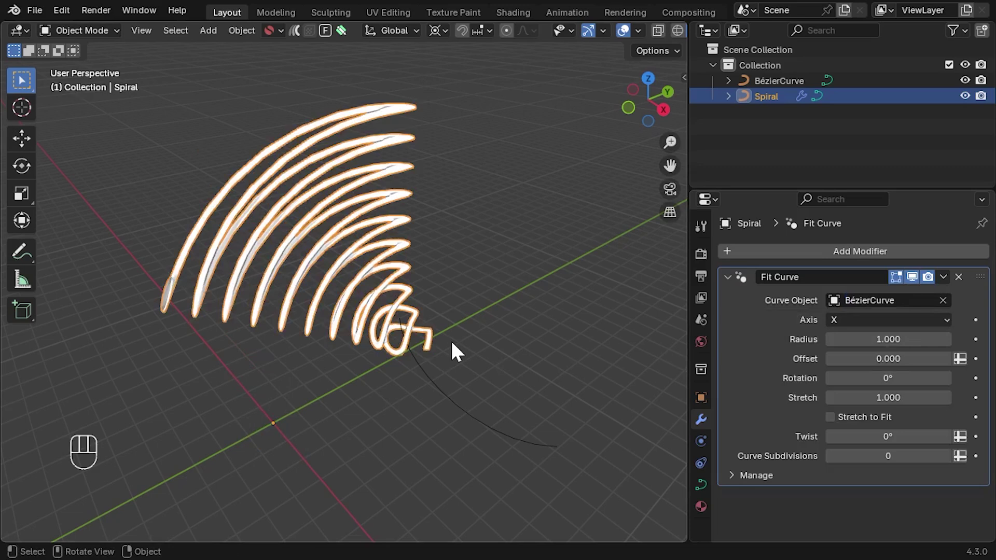
{"action": "left_click", "coordinate": [914, 277]}
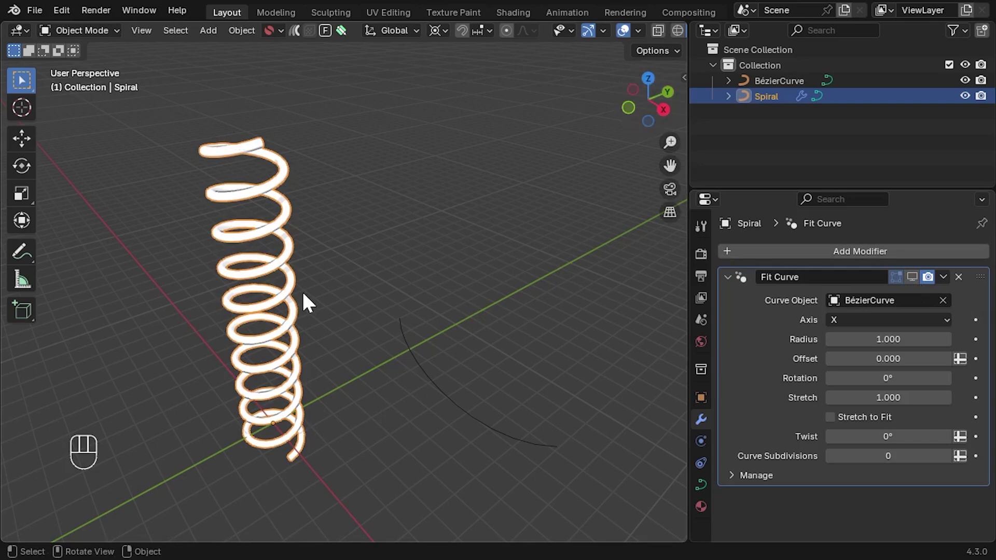
{"action": "left_click", "coordinate": [913, 276]}
Set the deform Axis to Z and frame the bent spiral in view.
{"action": "left_click", "coordinate": [861, 319]}
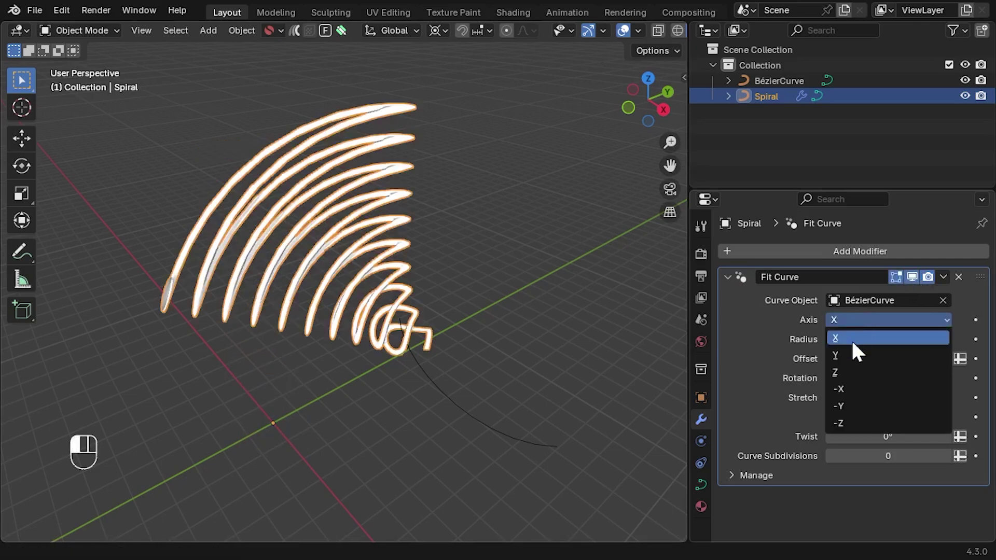
{"action": "left_click", "coordinate": [849, 372]}
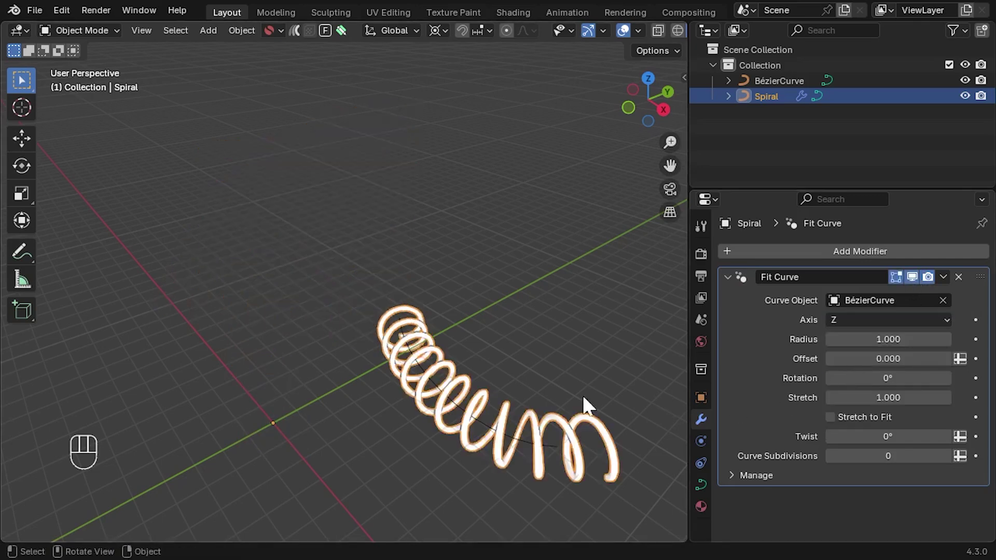
{"action": "middle_click_drag", "start_coordinate": [583, 394], "coordinate": [519, 376]}
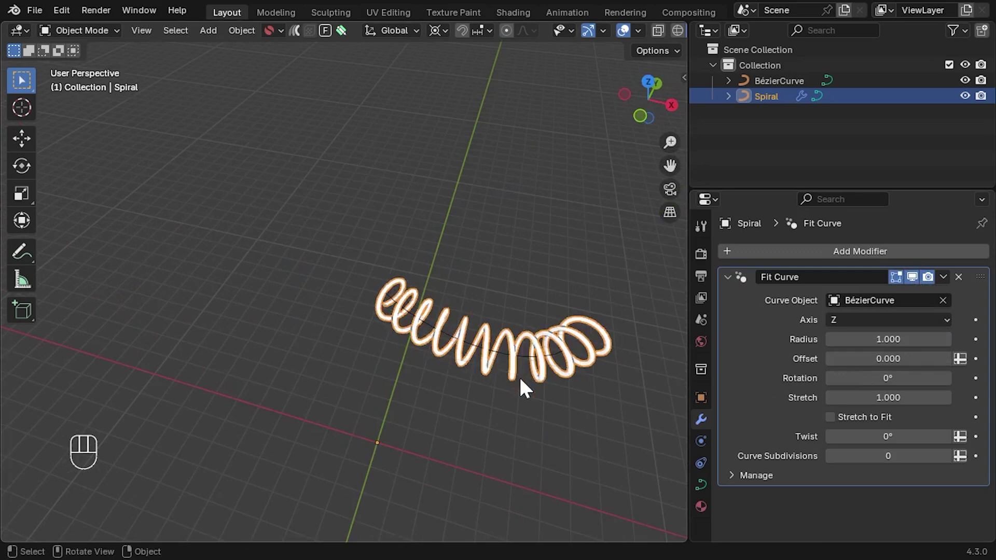
{"action": "key", "text": "KP_Decimal"}
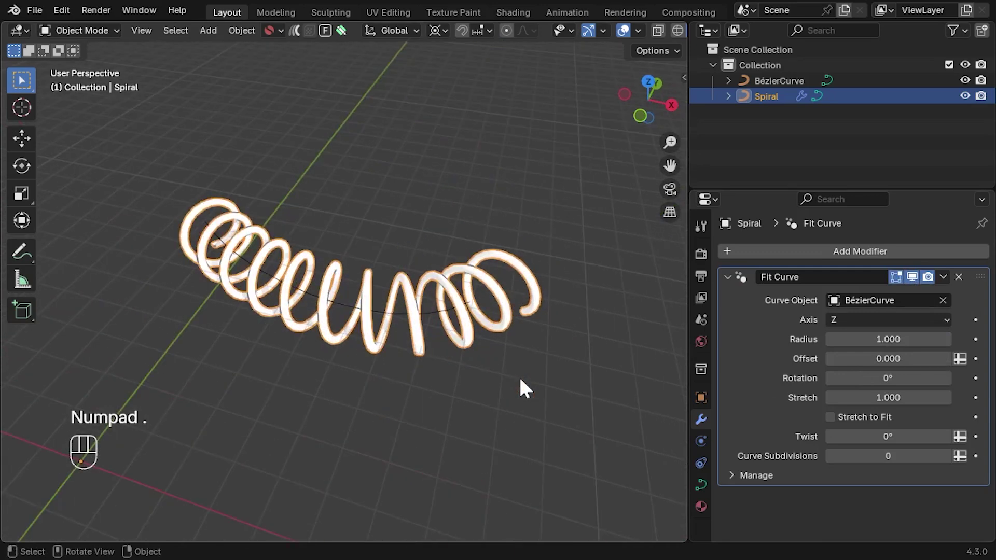
Give the Spiral's Fit Curve Radius 0.640, Stretch 0.700, Offset 0, and enable Stretch to Fit.
{"action": "middle_click_drag", "start_coordinate": [520, 380], "coordinate": [373, 367]}
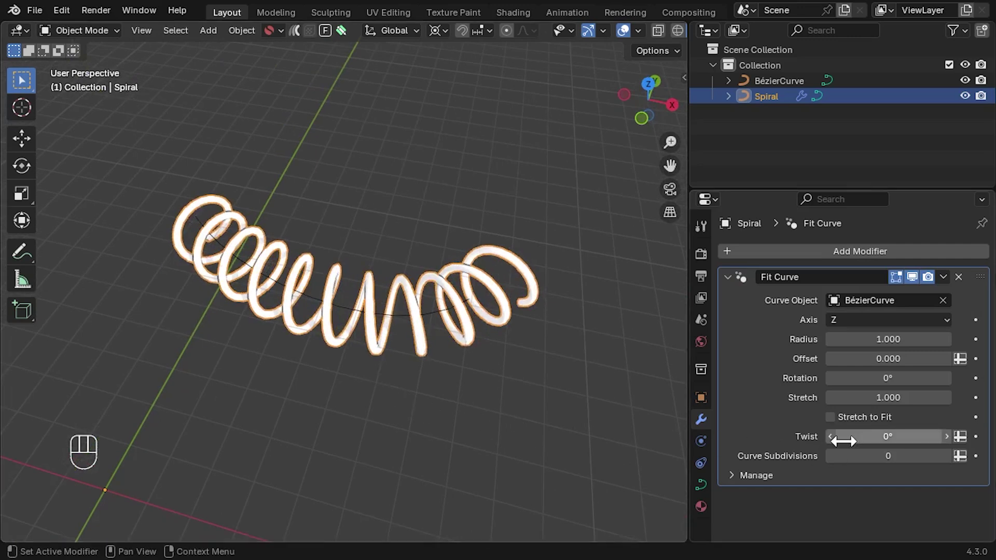
{"action": "left_click_drag", "start_coordinate": [873, 340], "coordinate": [890, 356]}
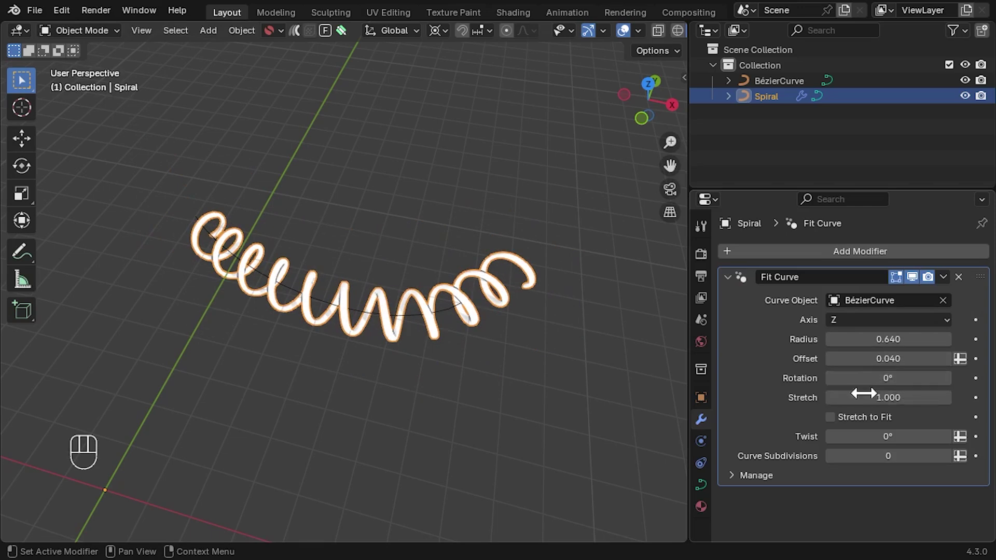
{"action": "left_click_drag", "start_coordinate": [857, 398], "coordinate": [834, 398]}
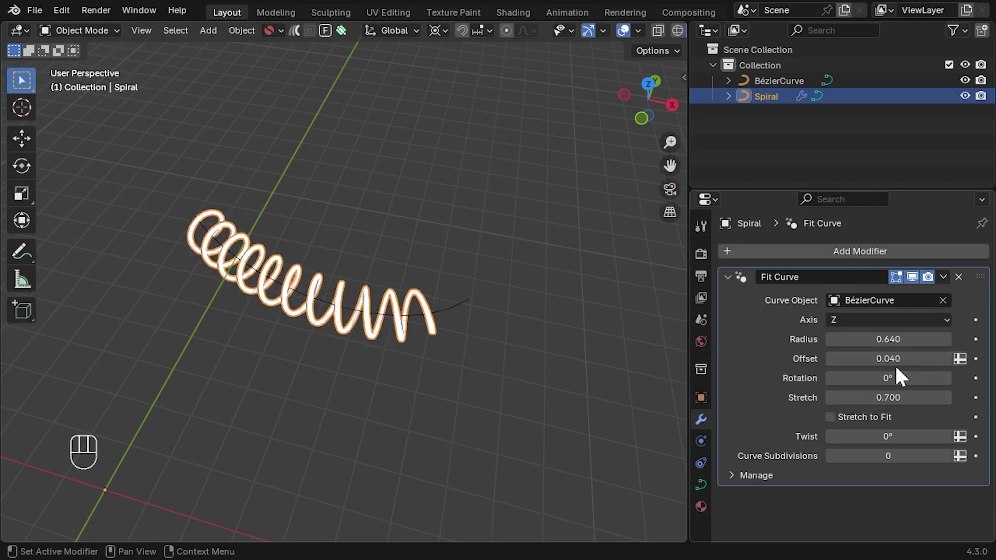
{"action": "left_click", "coordinate": [903, 359]}
{"action": "type", "text": "0"}
{"action": "key", "text": "Return"}
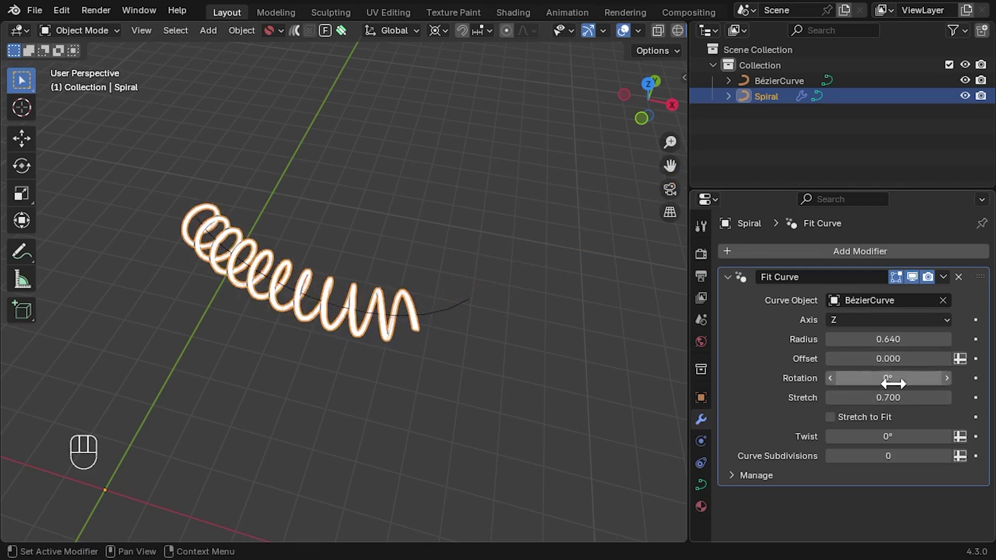
{"action": "left_click", "coordinate": [852, 415]}
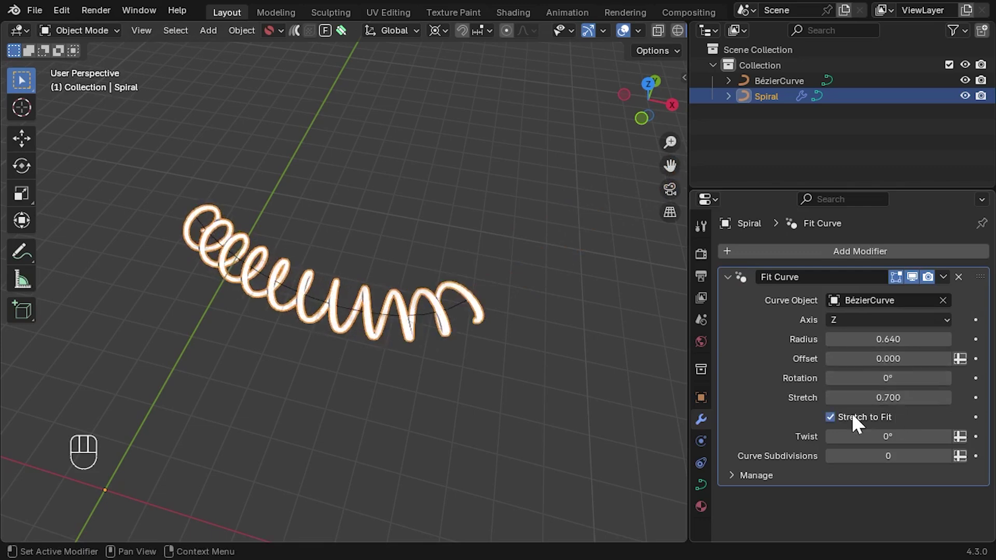
{"action": "middle_click_drag", "start_coordinate": [544, 372], "coordinate": [398, 314]}
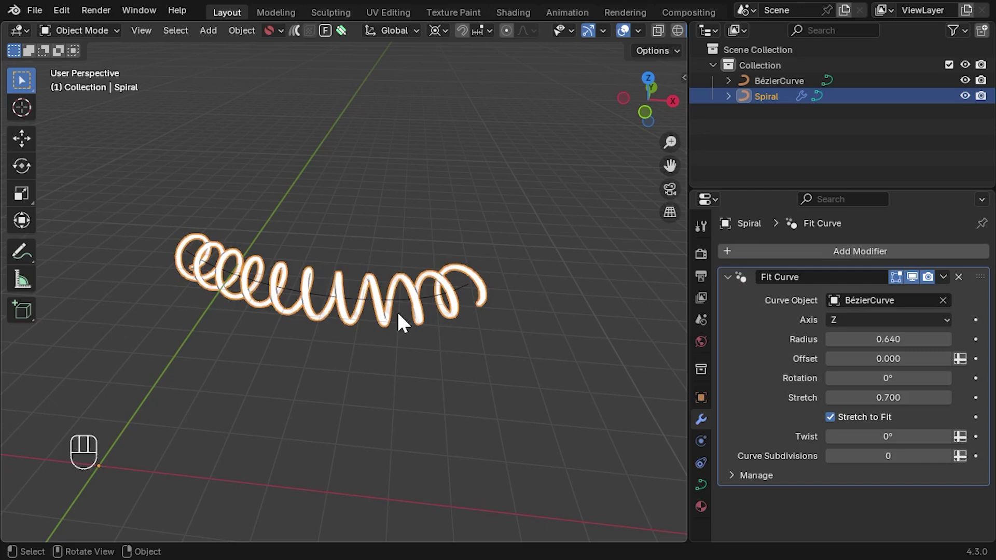
{"action": "middle_click_drag", "start_coordinate": [353, 345], "coordinate": [435, 364]}
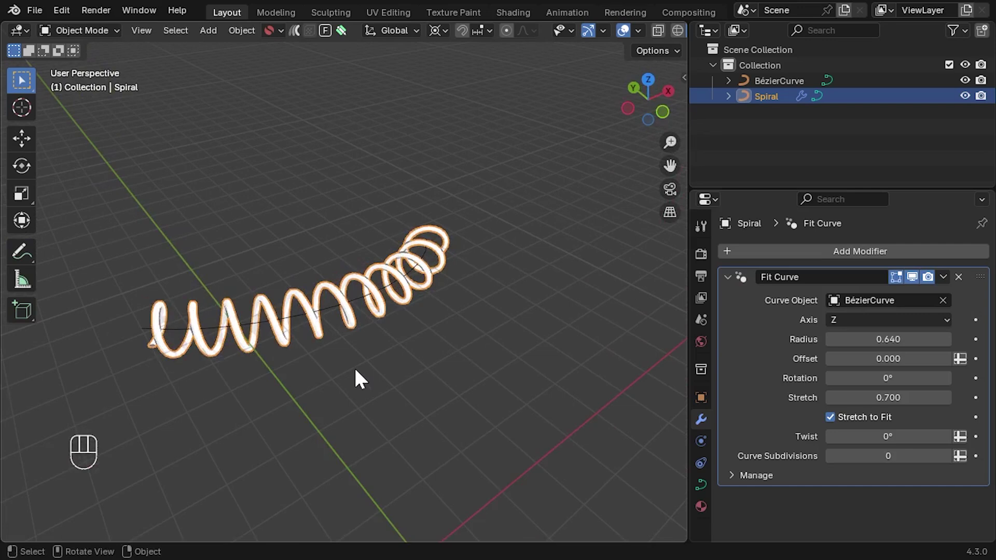
Select the BézierCurve's left end control point in Edit Mode and show its sidebar values.
{"action": "middle_click_drag", "start_coordinate": [356, 371], "coordinate": [431, 430], "text": "shift"}
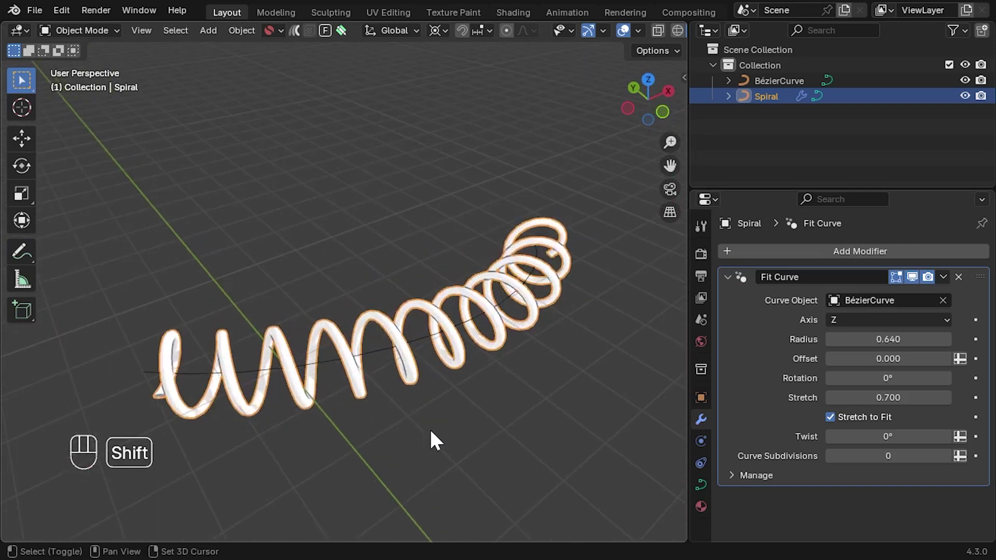
{"action": "scroll", "coordinate": [425, 413], "scroll_direction": "up", "scroll_amount": 2}
{"action": "left_click", "coordinate": [316, 357]}
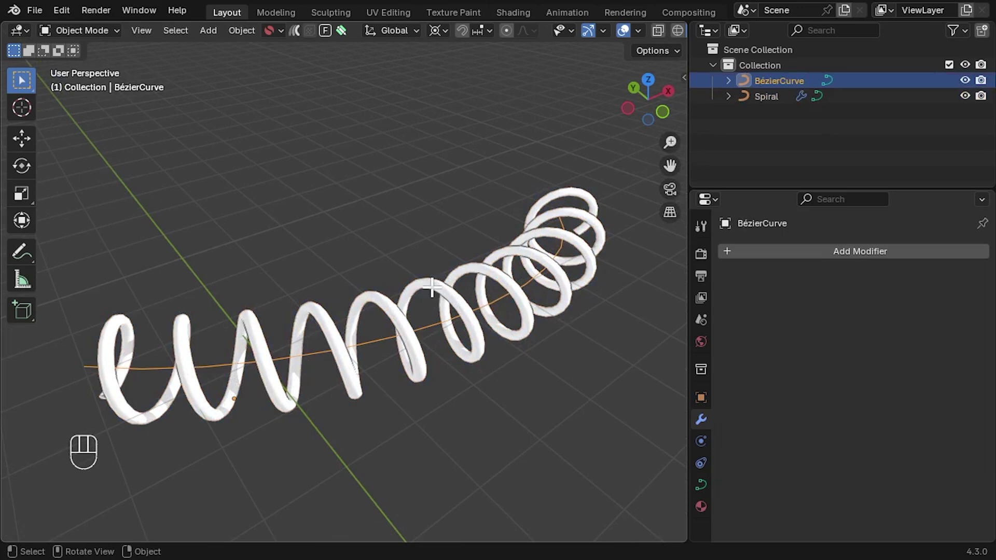
{"action": "key", "text": "Tab"}
{"action": "middle_click_drag", "start_coordinate": [369, 374], "coordinate": [445, 349]}
{"action": "left_click", "coordinate": [227, 326]}
{"action": "middle_click_drag", "start_coordinate": [272, 372], "coordinate": [361, 389]}
{"action": "key", "text": "n"}
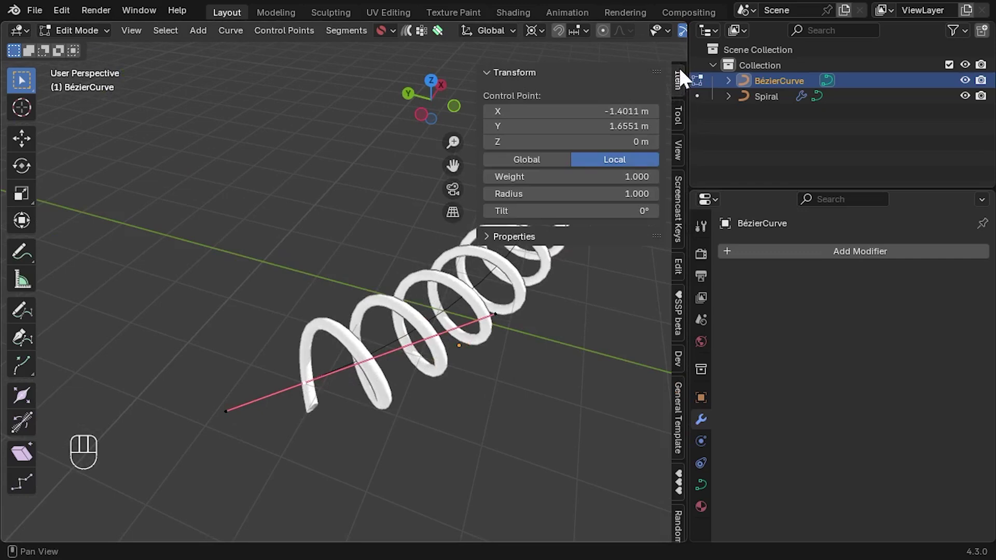
Lower that end point's Radius to 0.344 so the coils taper.
{"action": "middle_click_drag", "start_coordinate": [609, 341], "coordinate": [551, 341], "text": "shift"}
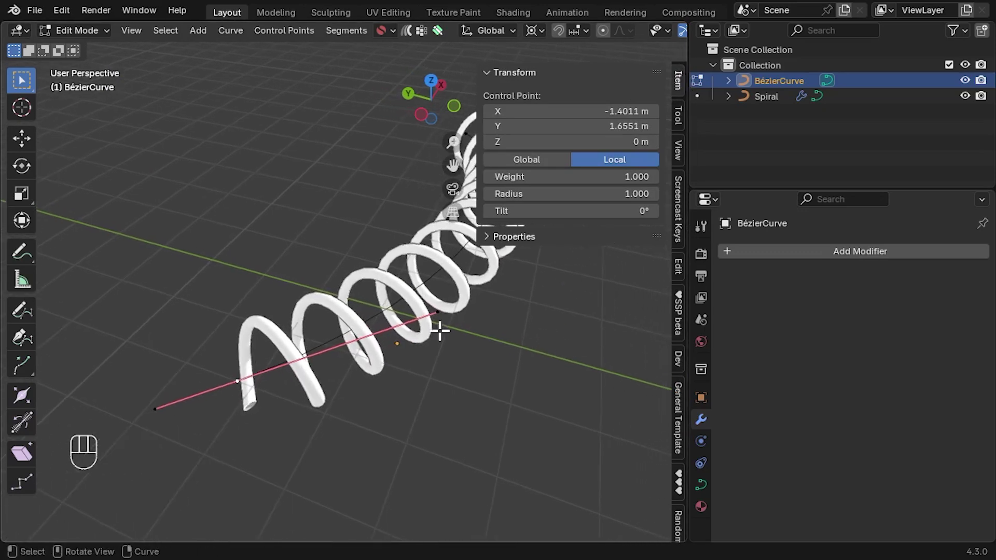
{"action": "mouse_move", "coordinate": [578, 193]}
{"action": "left_mouse_down", "text": "shift"}
{"action": "mouse_move", "coordinate": [550, 194]}
{"action": "mouse_move", "coordinate": [590, 194]}
{"action": "left_mouse_up", "text": "shift"}
{"action": "middle_click_drag", "start_coordinate": [643, 369], "coordinate": [624, 238], "text": "shift"}
{"action": "mouse_move", "coordinate": [569, 196]}
{"action": "left_mouse_down"}
{"action": "mouse_move", "coordinate": [705, 196]}
{"action": "mouse_move", "coordinate": [555, 196]}
{"action": "left_mouse_up"}
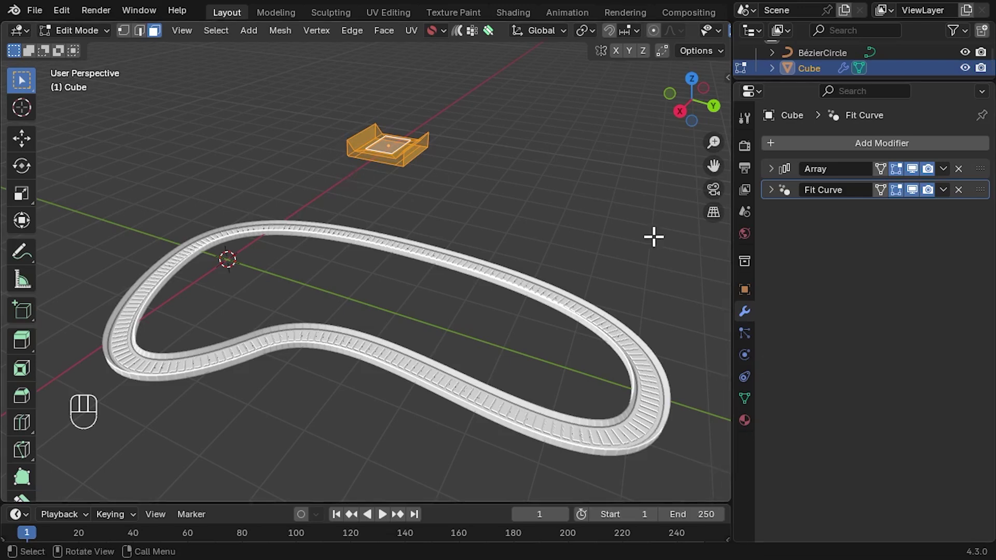
Return to Object Mode and preview the straight track before re-enabling the Fit Curve bend.
{"action": "key", "text": "Tab"}
{"action": "left_click", "coordinate": [912, 190]}
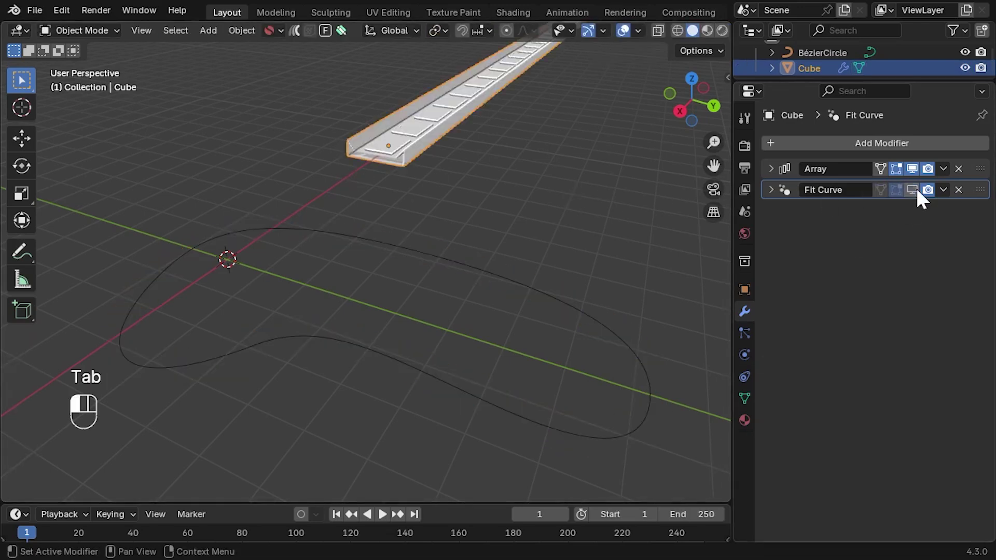
{"action": "middle_click_drag", "start_coordinate": [425, 192], "coordinate": [249, 218]}
{"action": "middle_click_drag", "start_coordinate": [318, 236], "coordinate": [716, 229], "text": "shift"}
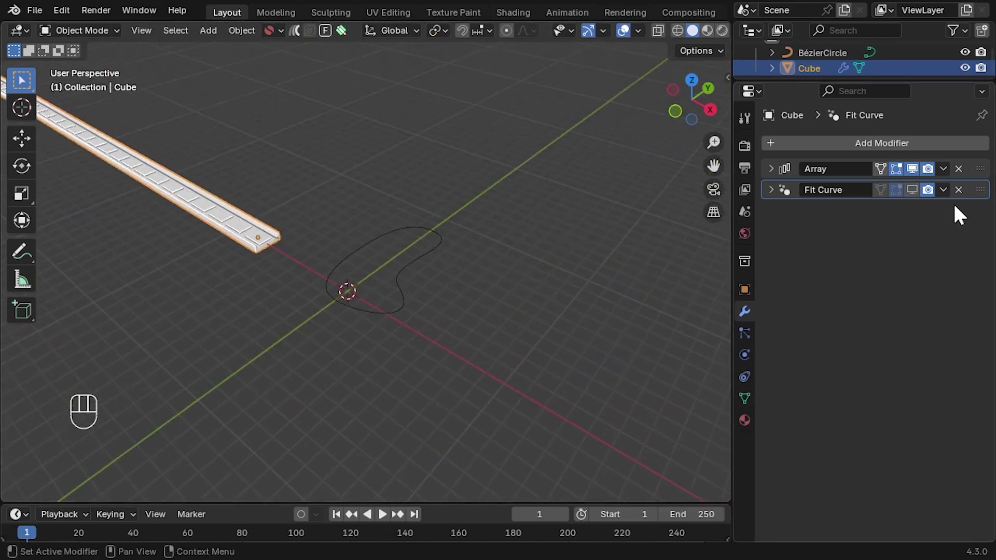
{"action": "left_click", "coordinate": [912, 189]}
{"action": "scroll", "coordinate": [524, 281], "scroll_direction": "up", "scroll_amount": 5}
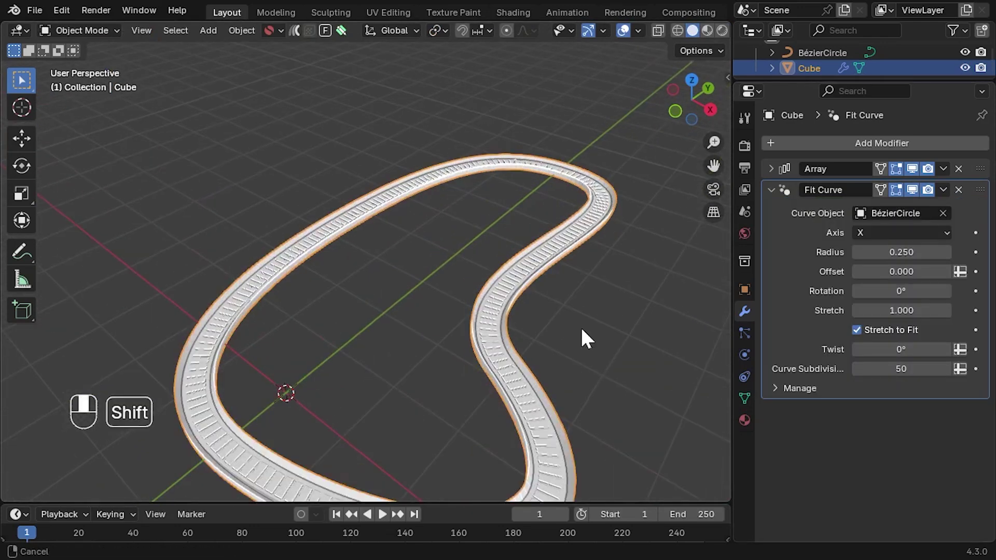
{"action": "middle_click_drag", "start_coordinate": [581, 326], "coordinate": [621, 290], "text": "shift"}
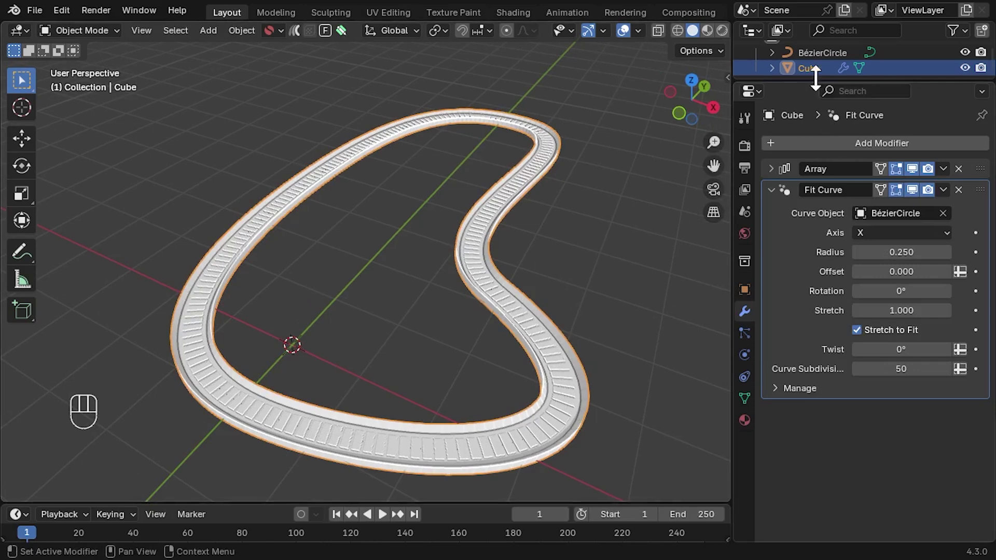
Enable In Front under Viewport Display in the BézierCircle's Object properties.
{"action": "left_click", "coordinate": [830, 53]}
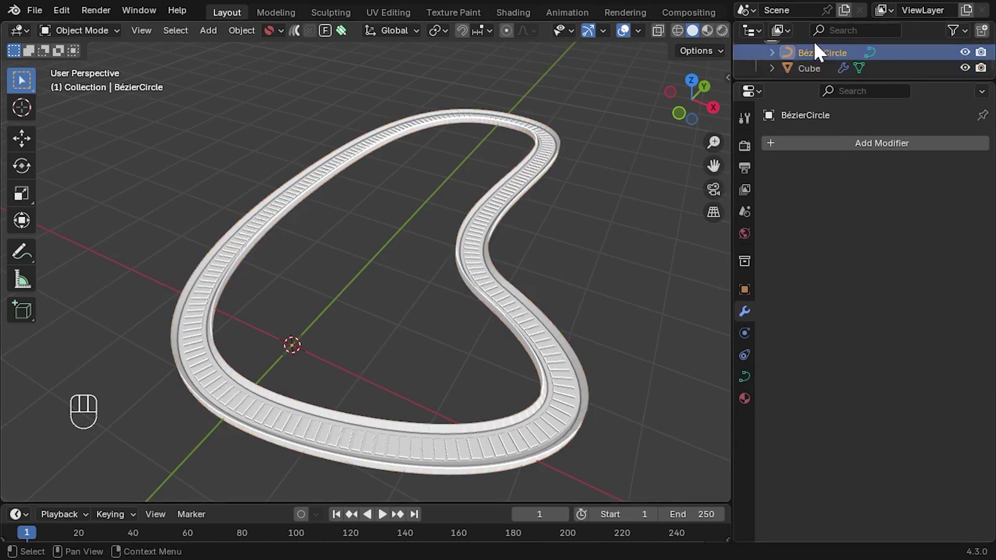
{"action": "left_click", "coordinate": [744, 290]}
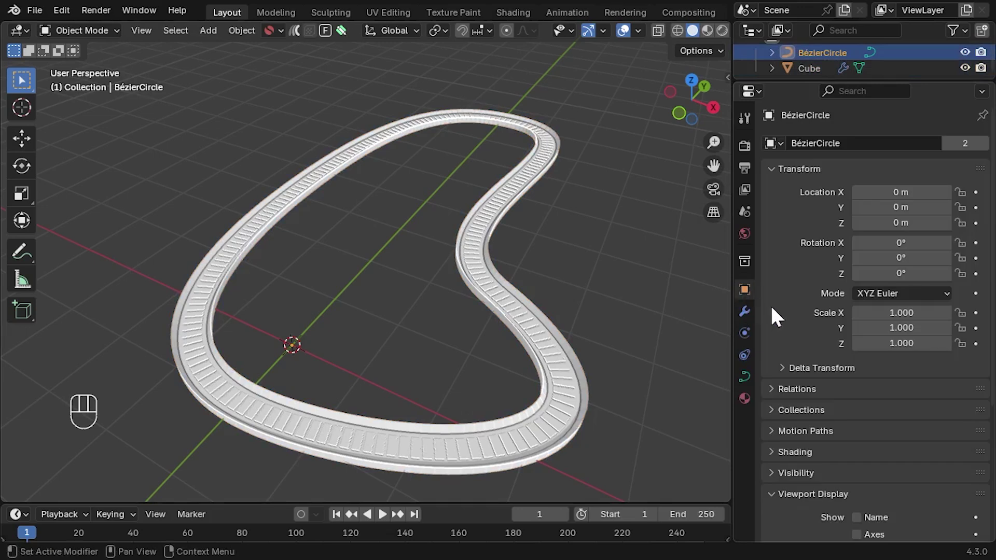
{"action": "scroll", "coordinate": [870, 398], "scroll_direction": "down", "scroll_amount": 8}
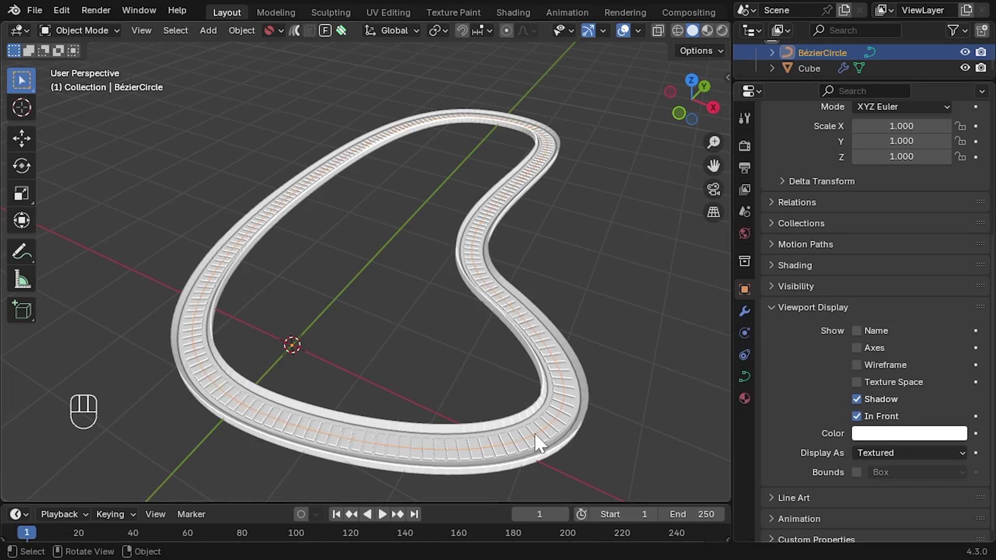
{"action": "scroll", "coordinate": [534, 433], "scroll_direction": "up", "scroll_amount": 5}
{"action": "middle_click_drag", "start_coordinate": [596, 391], "coordinate": [510, 385], "text": "shift"}
{"action": "scroll", "coordinate": [431, 309], "scroll_direction": "up", "scroll_amount": 5}
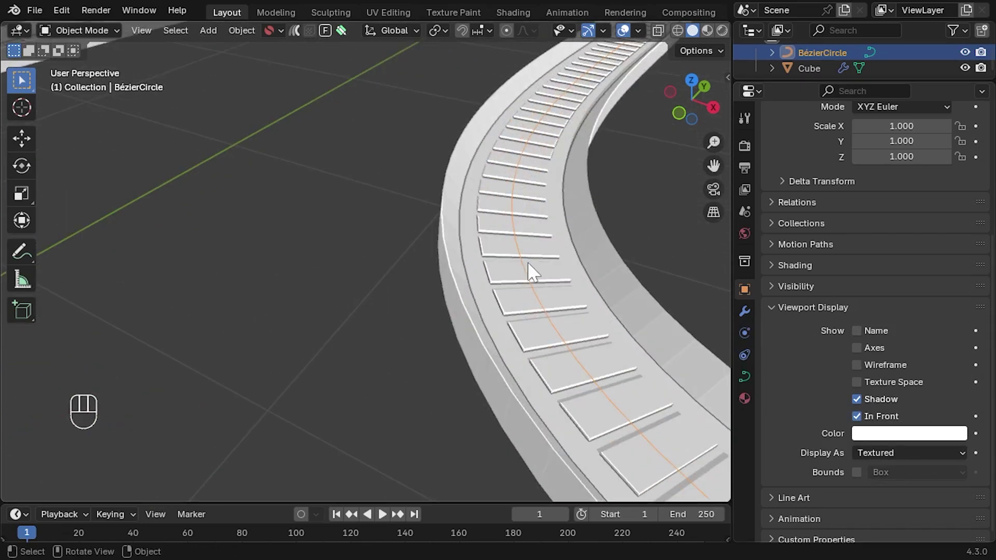
{"action": "scroll", "coordinate": [529, 270], "scroll_direction": "down", "scroll_amount": 10}
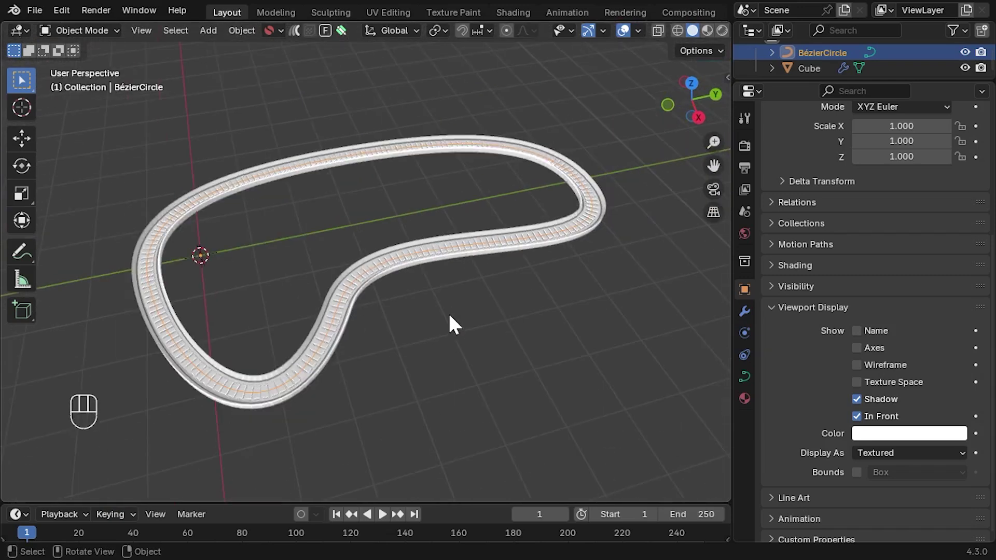
{"action": "middle_click_drag", "start_coordinate": [450, 316], "coordinate": [396, 301]}
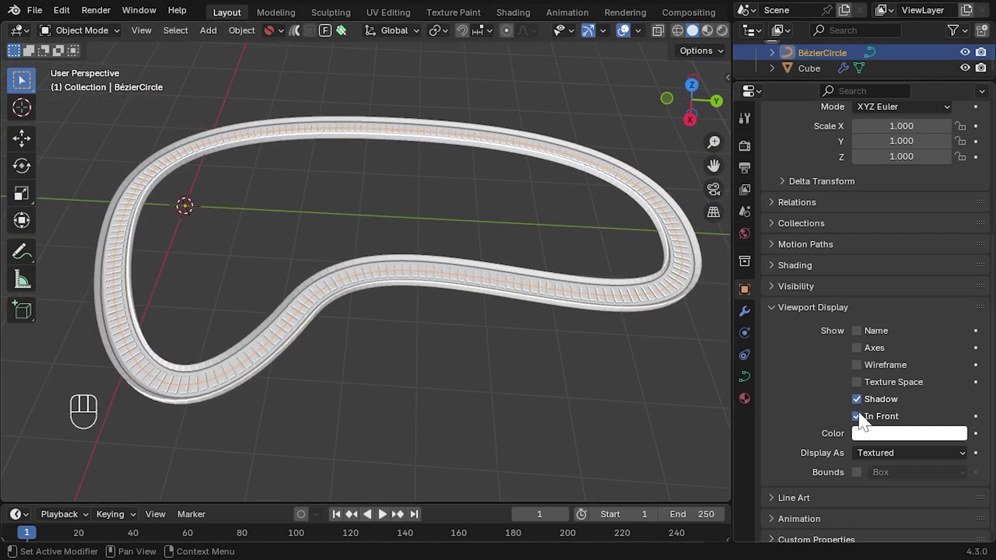
{"action": "mouse_move", "coordinate": [421, 345]}
{"action": "middle_mouse_down"}
{"action": "mouse_move", "coordinate": [530, 307]}
{"action": "mouse_move", "coordinate": [500, 318]}
{"action": "mouse_move", "coordinate": [429, 382]}
{"action": "mouse_move", "coordinate": [540, 330]}
{"action": "mouse_move", "coordinate": [475, 361]}
{"action": "mouse_move", "coordinate": [527, 358]}
{"action": "mouse_move", "coordinate": [516, 373]}
{"action": "mouse_move", "coordinate": [456, 371]}
{"action": "mouse_move", "coordinate": [509, 369]}
{"action": "mouse_move", "coordinate": [435, 358]}
{"action": "middle_mouse_up"}
Tilt the bottom-left BézierCircle point 44.7° and set a middle point's radius to 1.130.
{"action": "key", "text": "Tab"}
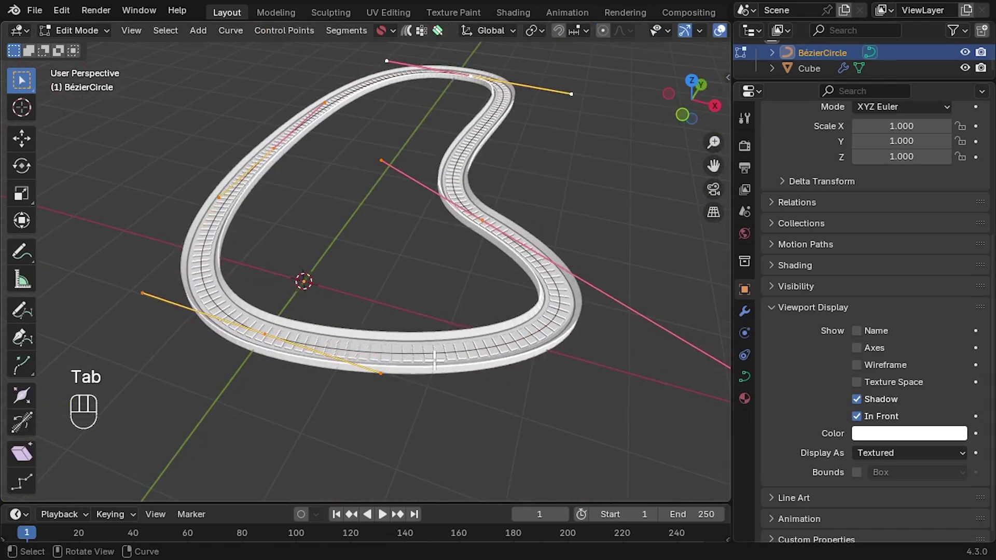
{"action": "left_click", "coordinate": [263, 336]}
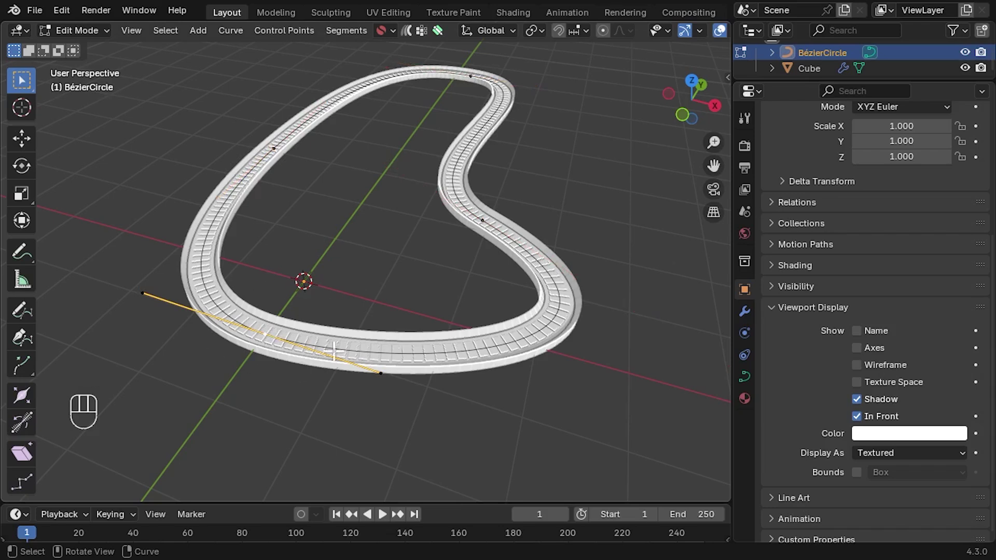
{"action": "scroll", "coordinate": [304, 327], "scroll_direction": "up", "scroll_amount": 3}
{"action": "mouse_move", "coordinate": [305, 327]}
{"action": "middle_mouse_down", "text": "shift"}
{"action": "mouse_move", "coordinate": [278, 305]}
{"action": "mouse_move", "coordinate": [336, 334]}
{"action": "mouse_move", "coordinate": [297, 326]}
{"action": "middle_mouse_up", "text": "shift"}
{"action": "key", "text": "n"}
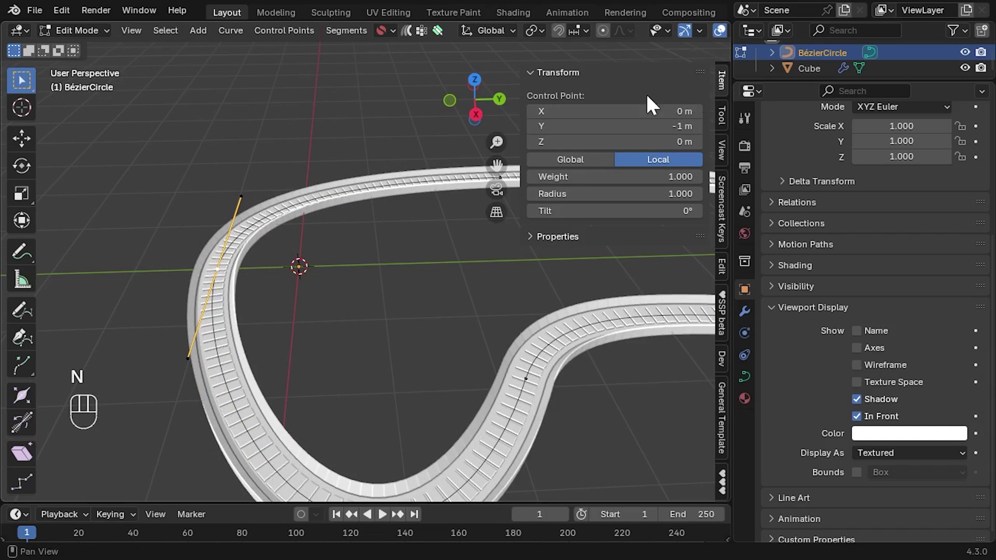
{"action": "left_click_drag", "start_coordinate": [621, 194], "coordinate": [643, 211]}
{"action": "middle_click_drag", "start_coordinate": [398, 256], "coordinate": [280, 251]}
{"action": "mouse_move", "coordinate": [630, 193]}
{"action": "left_mouse_down"}
{"action": "mouse_move", "coordinate": [607, 194]}
{"action": "mouse_move", "coordinate": [633, 196]}
{"action": "left_mouse_up"}
{"action": "left_click", "coordinate": [321, 369]}
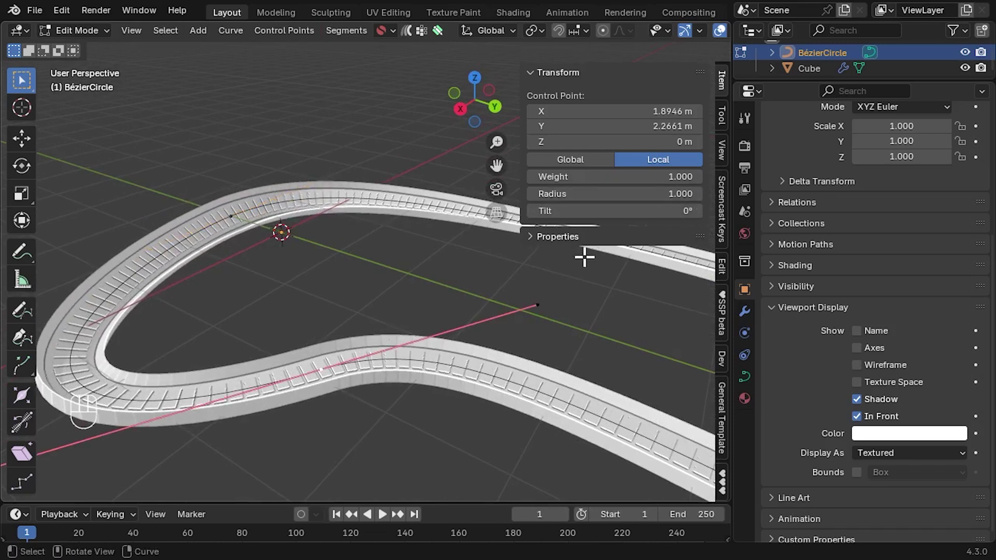
{"action": "left_click_drag", "start_coordinate": [618, 194], "coordinate": [596, 193]}
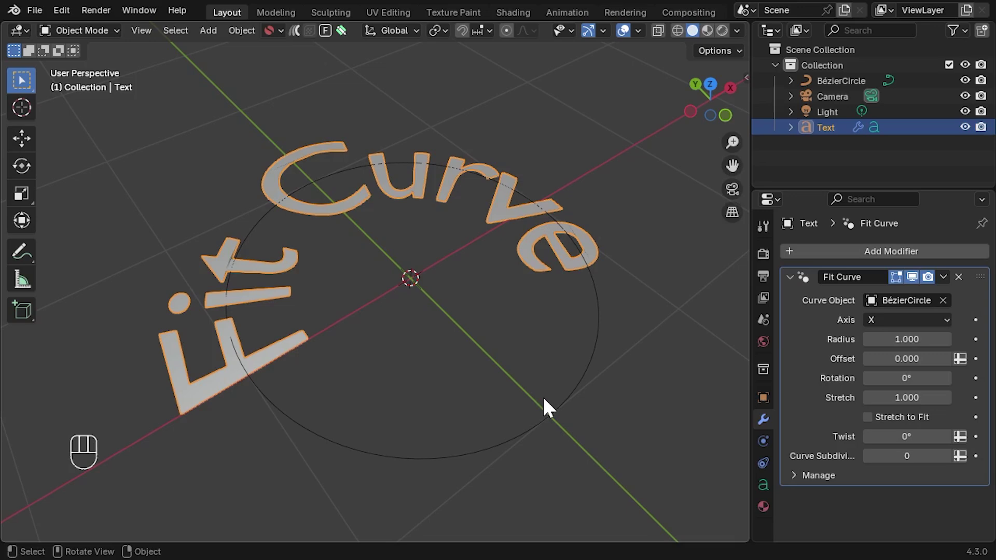
Set the Fit Curve text's Geometry Extrude to 0.12 m.
{"action": "left_click", "coordinate": [763, 485]}
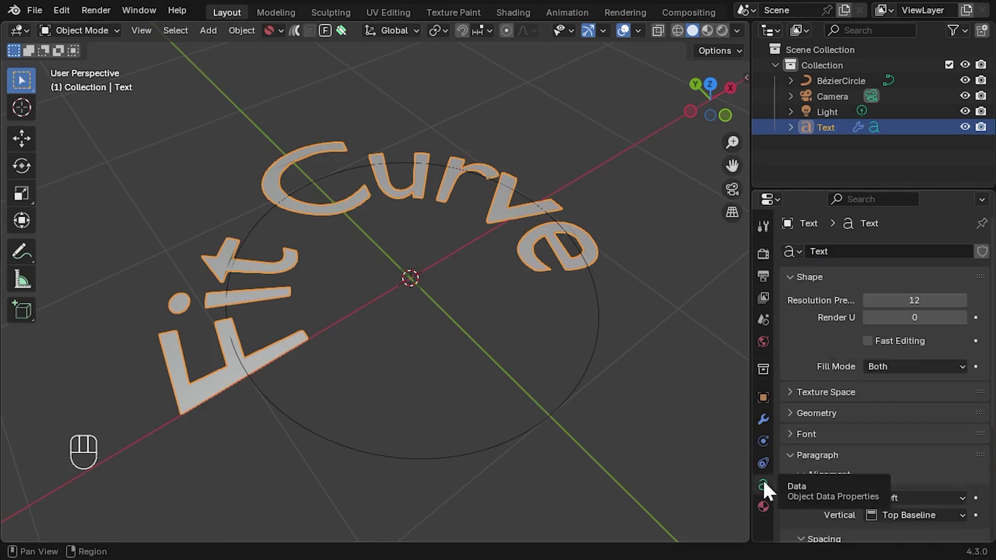
{"action": "left_click", "coordinate": [824, 411]}
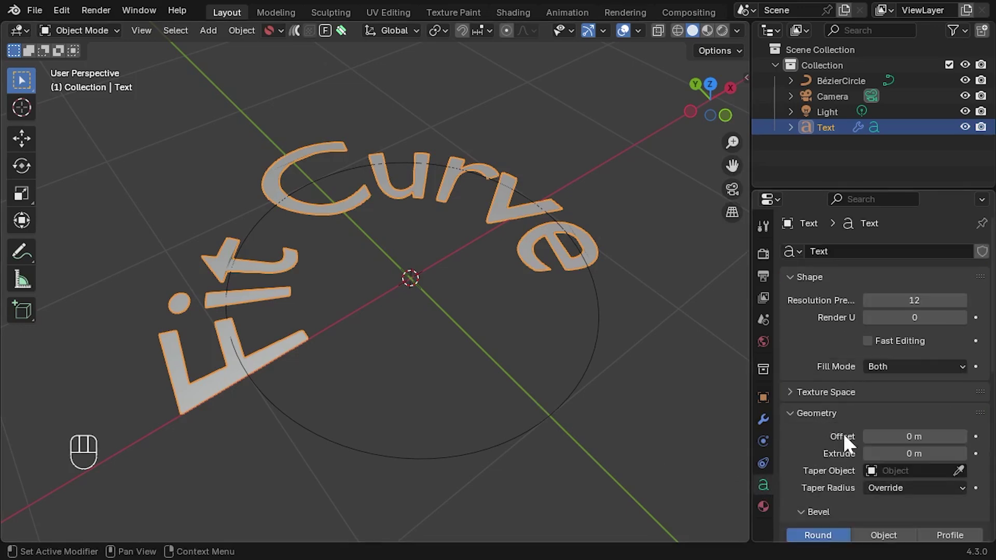
{"action": "mouse_move", "coordinate": [912, 453]}
{"action": "left_mouse_down"}
{"action": "mouse_move", "coordinate": [960, 453]}
{"action": "mouse_move", "coordinate": [929, 454]}
{"action": "left_mouse_up"}
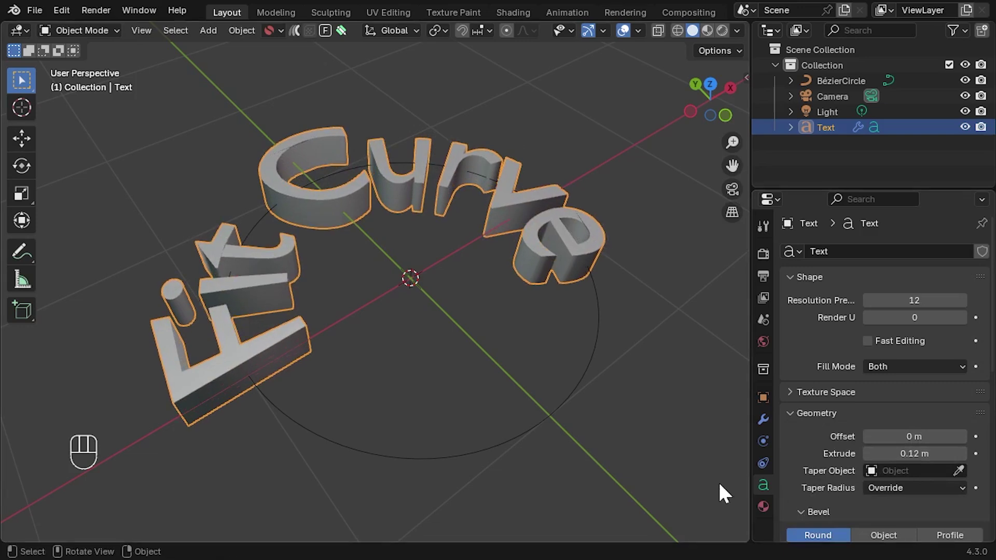
{"action": "left_click", "coordinate": [768, 421]}
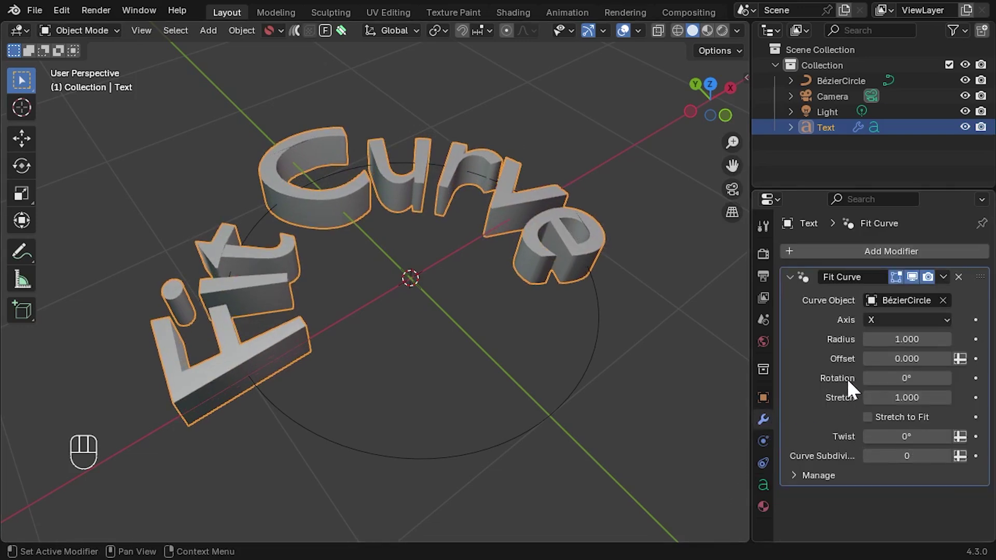
Set the text's Fit Curve modifier Rotation to 90° and orbit to check the upright letters.
{"action": "left_click", "coordinate": [875, 379]}
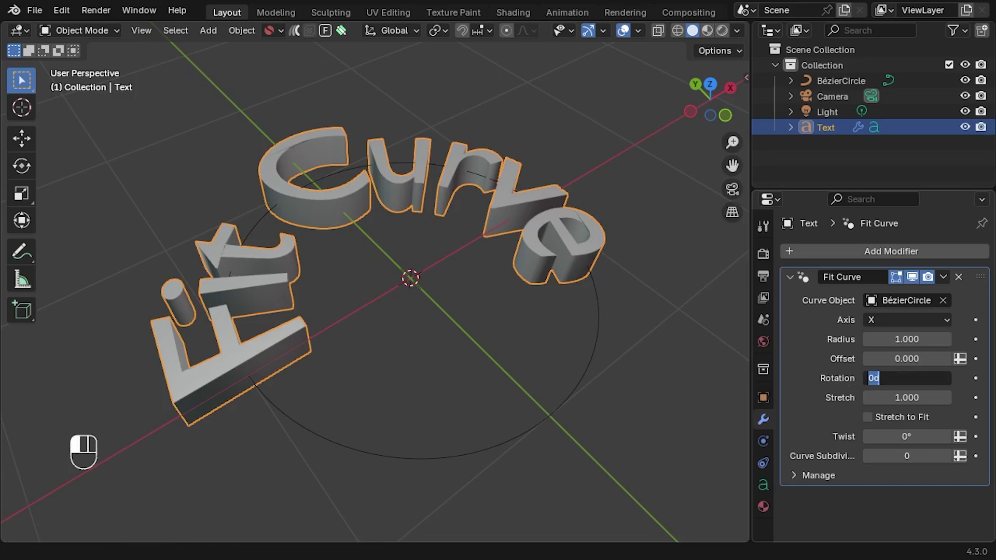
{"action": "type", "text": "90"}
{"action": "key", "text": "Return"}
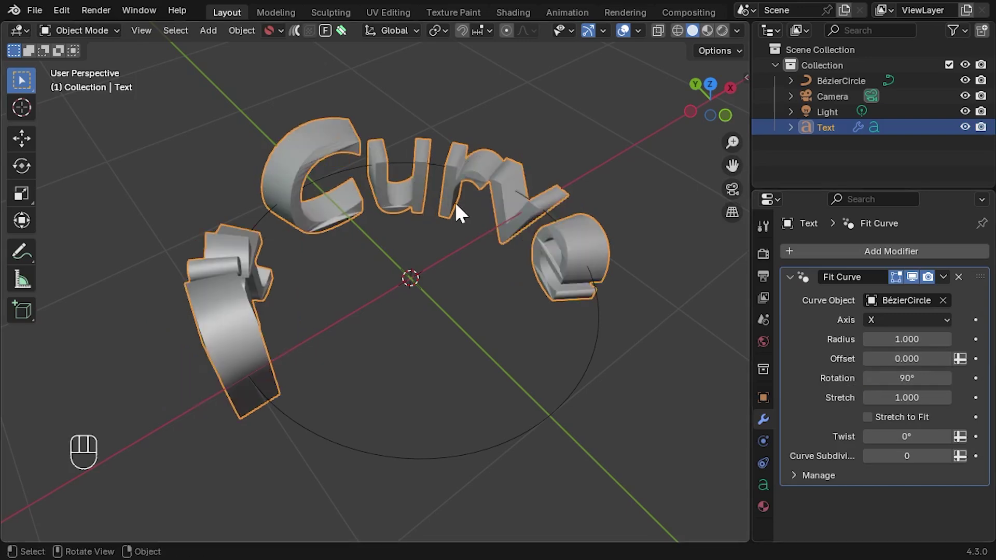
{"action": "scroll", "coordinate": [424, 260], "scroll_direction": "up", "scroll_amount": 3}
{"action": "middle_click_drag", "start_coordinate": [429, 274], "coordinate": [391, 250]}
{"action": "middle_click_drag", "start_coordinate": [395, 164], "coordinate": [498, 237]}
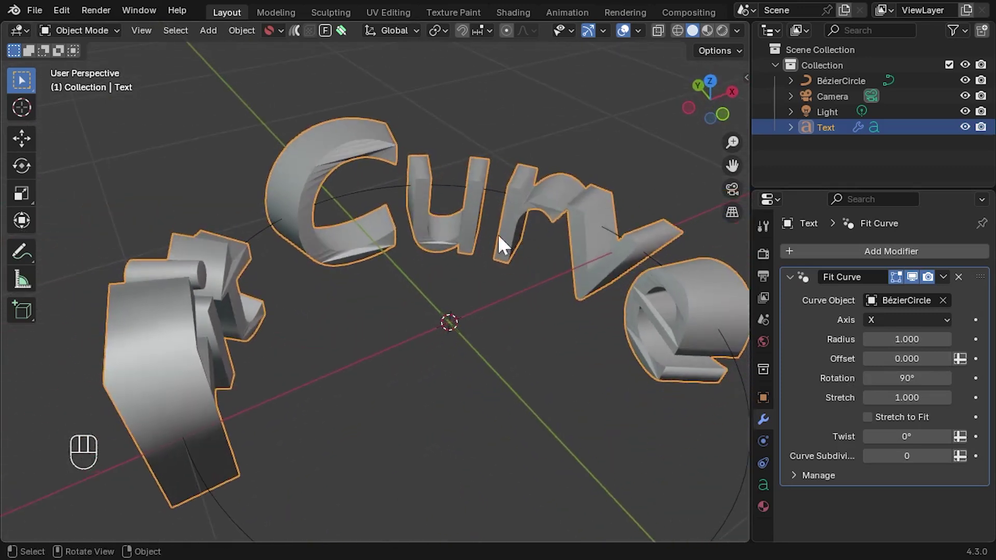
Turn on the Wireframe overlay and zoom in around the letter C to inspect the text mesh.
{"action": "left_click", "coordinate": [638, 30]}
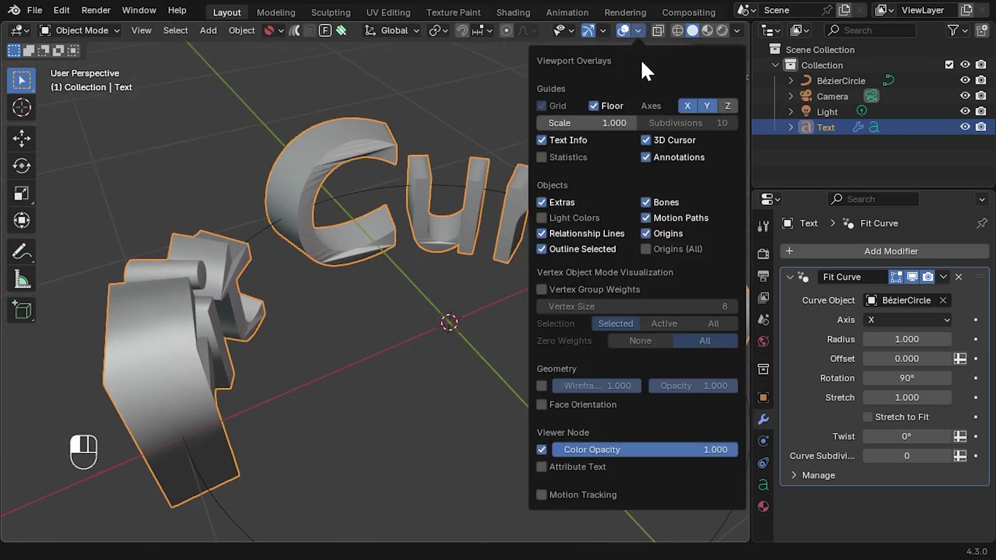
{"action": "left_click", "coordinate": [541, 385]}
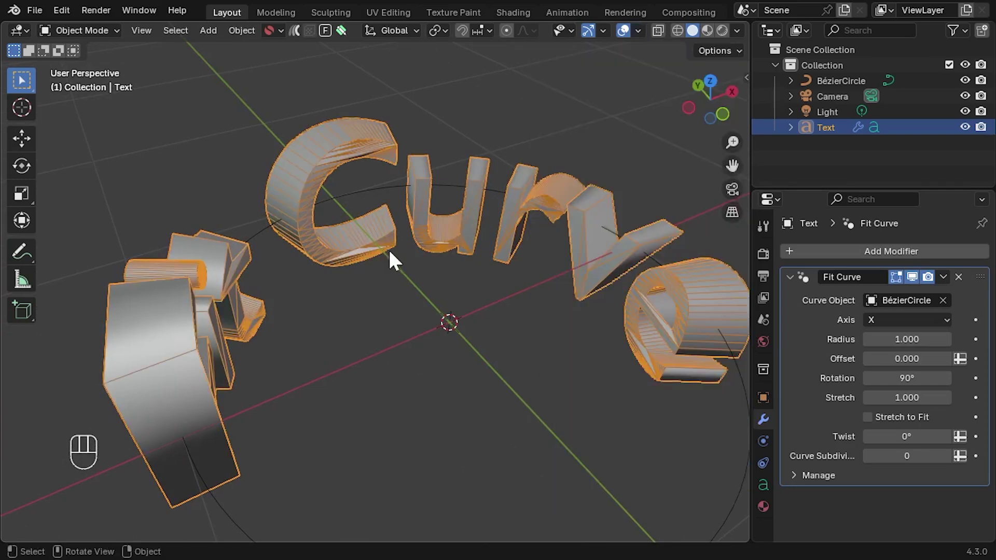
{"action": "middle_click_drag", "start_coordinate": [391, 252], "coordinate": [340, 230]}
{"action": "scroll", "coordinate": [505, 260], "scroll_direction": "up", "scroll_amount": 4}
{"action": "middle_click_drag", "start_coordinate": [505, 260], "coordinate": [446, 409], "text": "shift"}
{"action": "scroll", "coordinate": [451, 341], "scroll_direction": "up", "scroll_amount": 3}
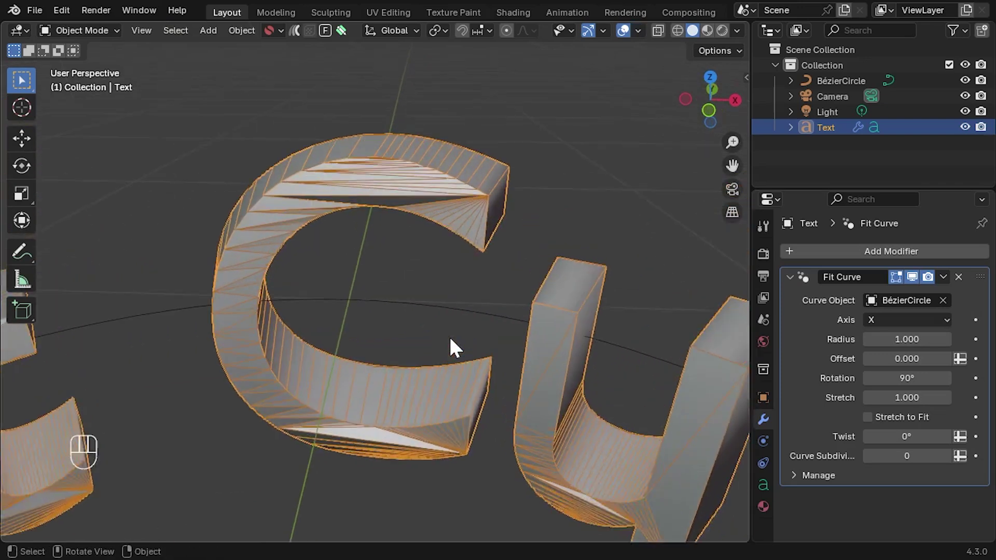
{"action": "middle_click_drag", "start_coordinate": [449, 339], "coordinate": [435, 275]}
{"action": "scroll", "coordinate": [471, 354], "scroll_direction": "down", "scroll_amount": 5}
{"action": "scroll", "coordinate": [461, 261], "scroll_direction": "up", "scroll_amount": 3}
{"action": "scroll", "coordinate": [460, 260], "scroll_direction": "down", "scroll_amount": 4}
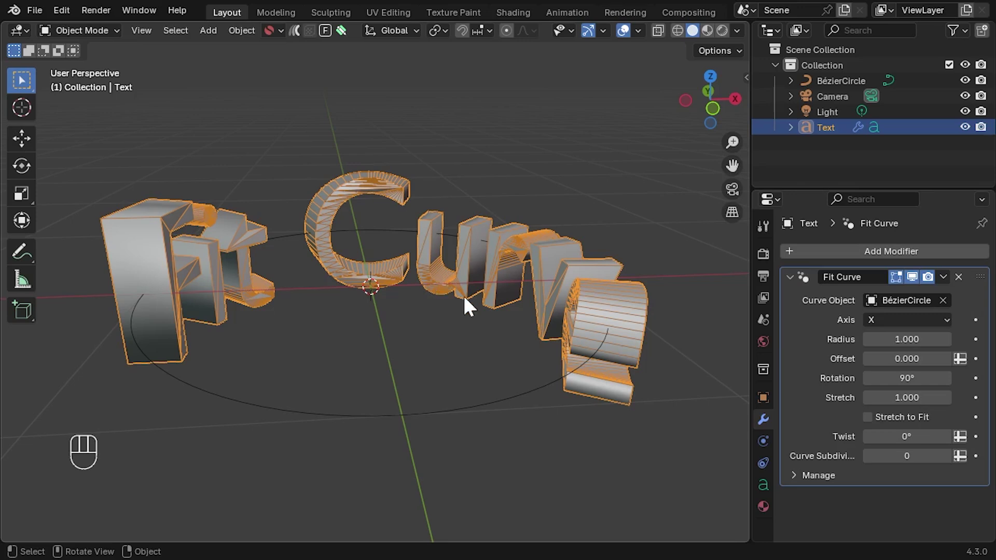
Add a Remesh modifier to the text and place it above Fit Curve.
{"action": "left_click", "coordinate": [914, 251]}
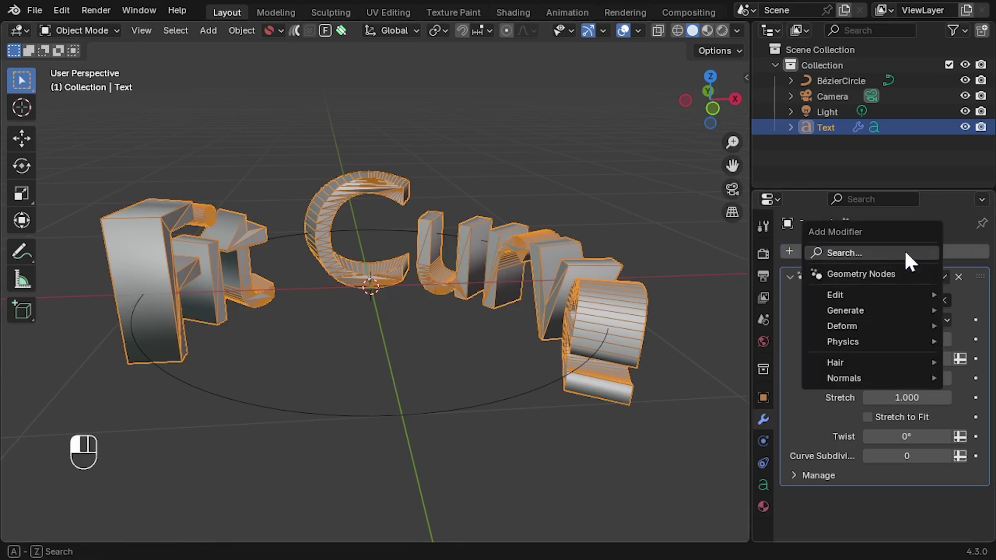
{"action": "type", "text": "reme"}
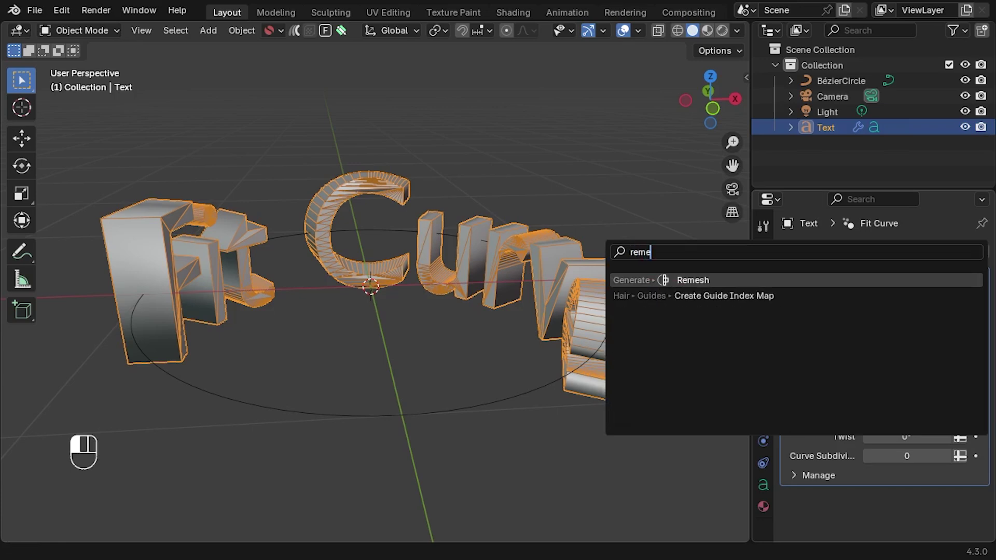
{"action": "key", "text": "Return"}
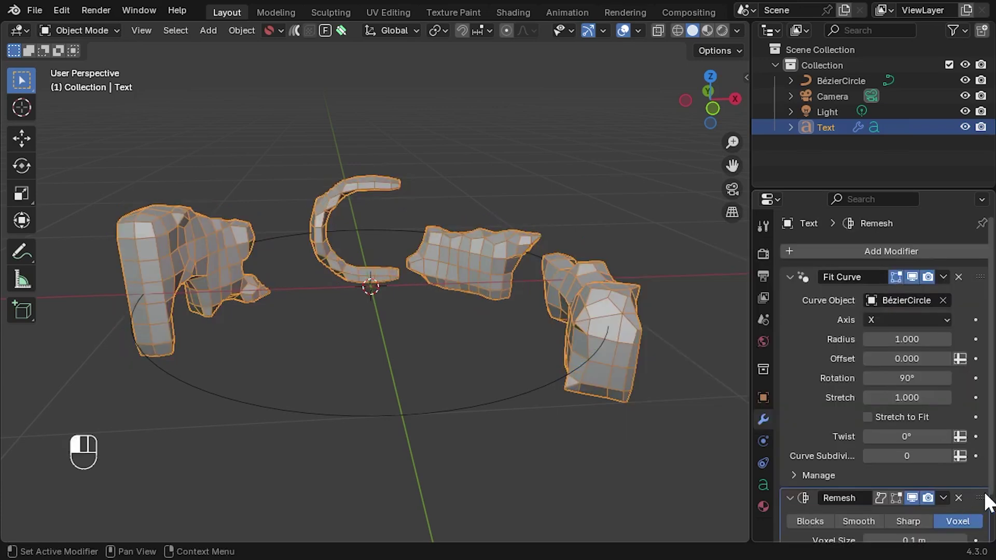
{"action": "left_click_drag", "start_coordinate": [982, 501], "coordinate": [960, 264]}
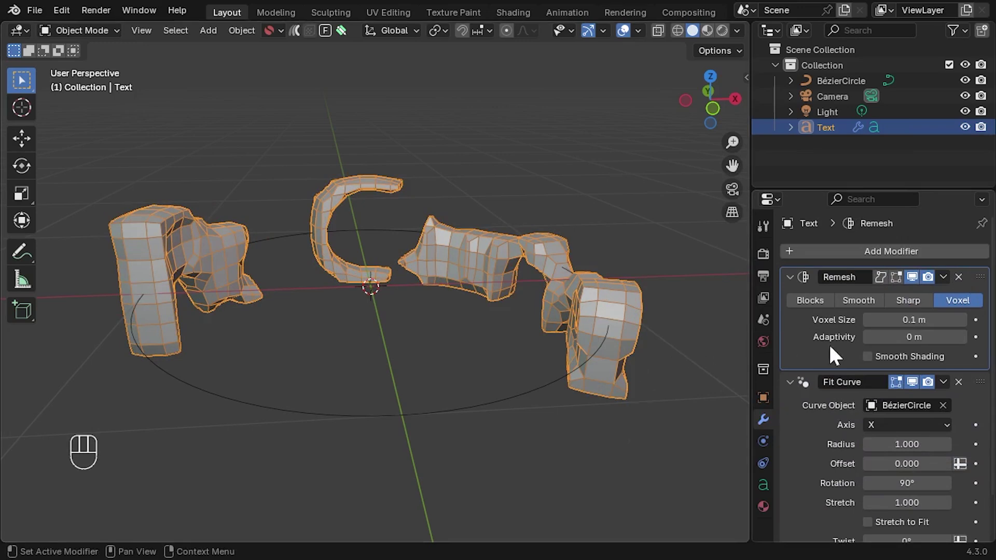
Set Remesh to Sharp, untick Remove Disconnected, and raise Octree Depth to 9.
{"action": "left_click", "coordinate": [919, 303]}
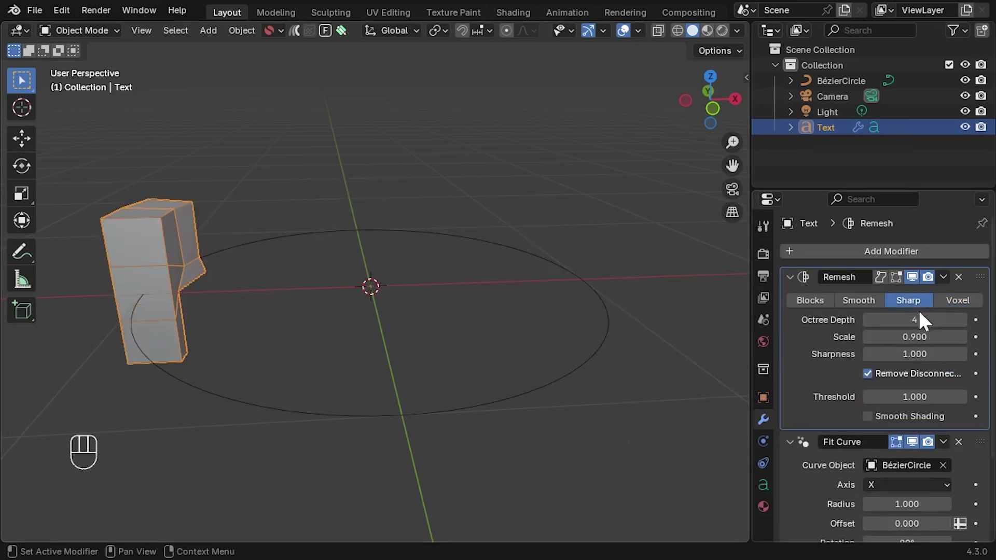
{"action": "left_click", "coordinate": [890, 374]}
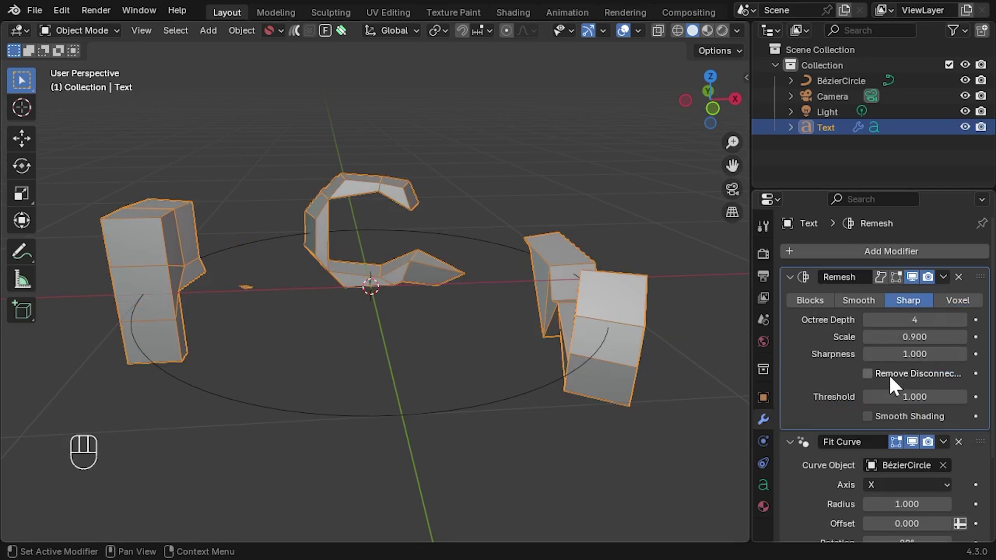
{"action": "left_click", "coordinate": [961, 320]}
{"action": "left_click", "coordinate": [961, 319]}
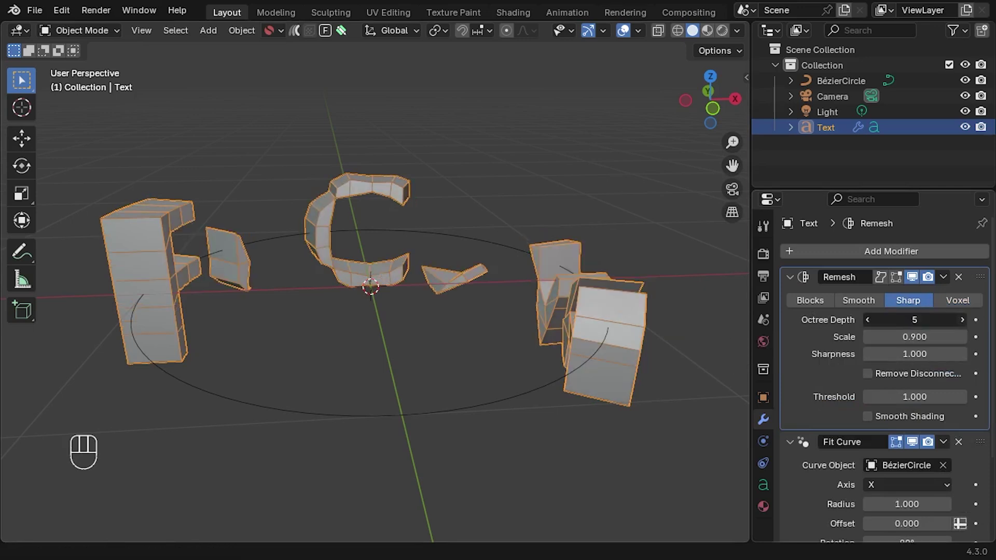
{"action": "left_click", "coordinate": [961, 320]}
{"action": "left_click", "coordinate": [961, 320]}
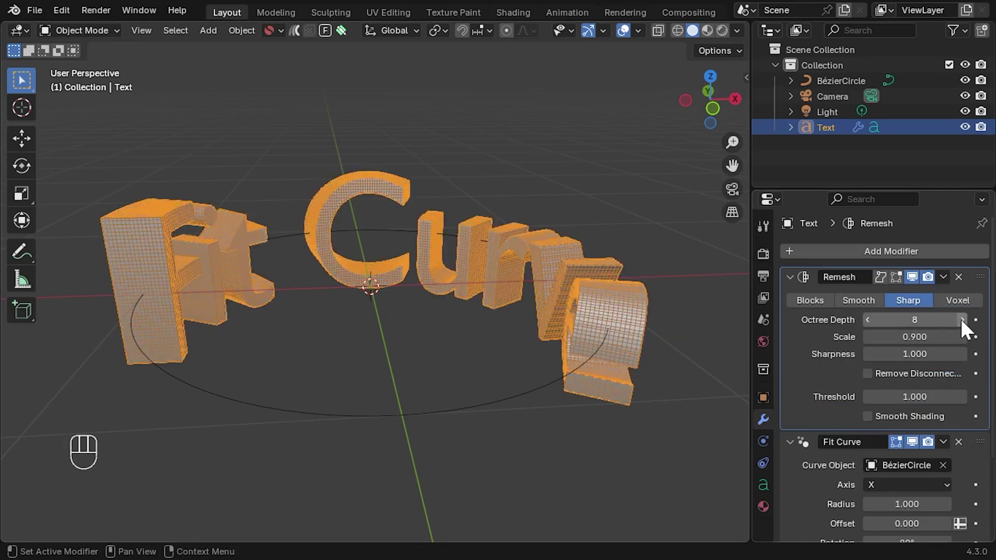
{"action": "left_click", "coordinate": [961, 320]}
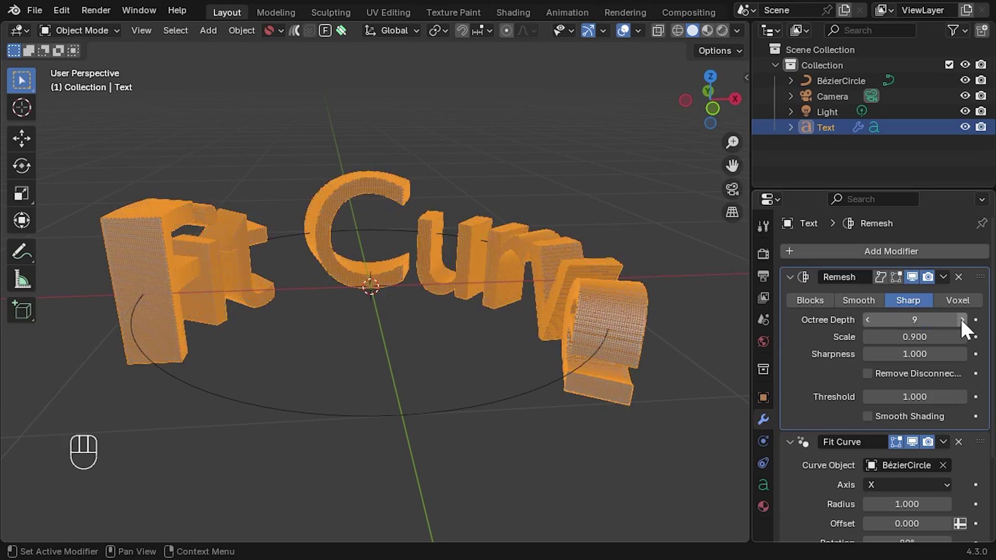
{"action": "middle_click_drag", "start_coordinate": [415, 331], "coordinate": [471, 358]}
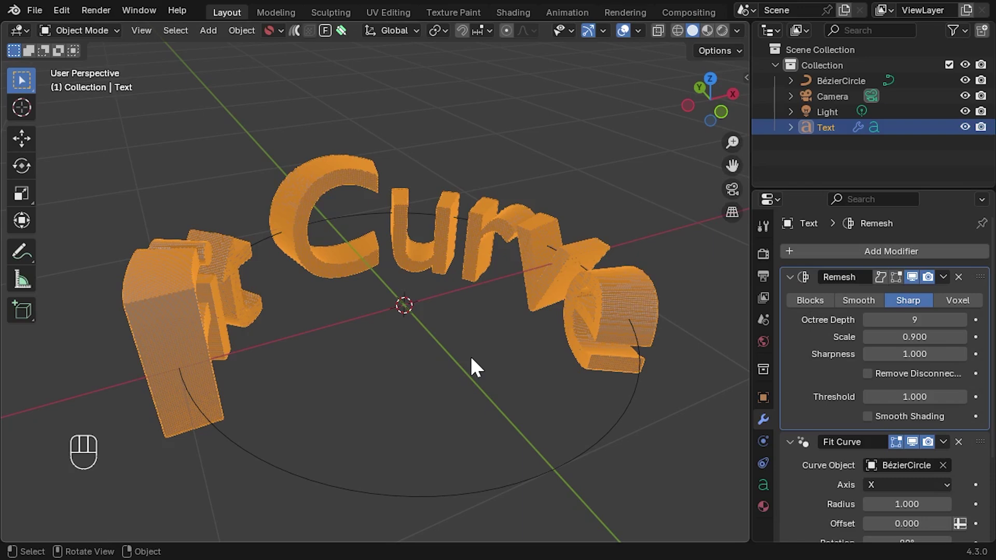
Turn off the Wireframe overlay and orbit to face the solid remeshed letters.
{"action": "left_click", "coordinate": [637, 31]}
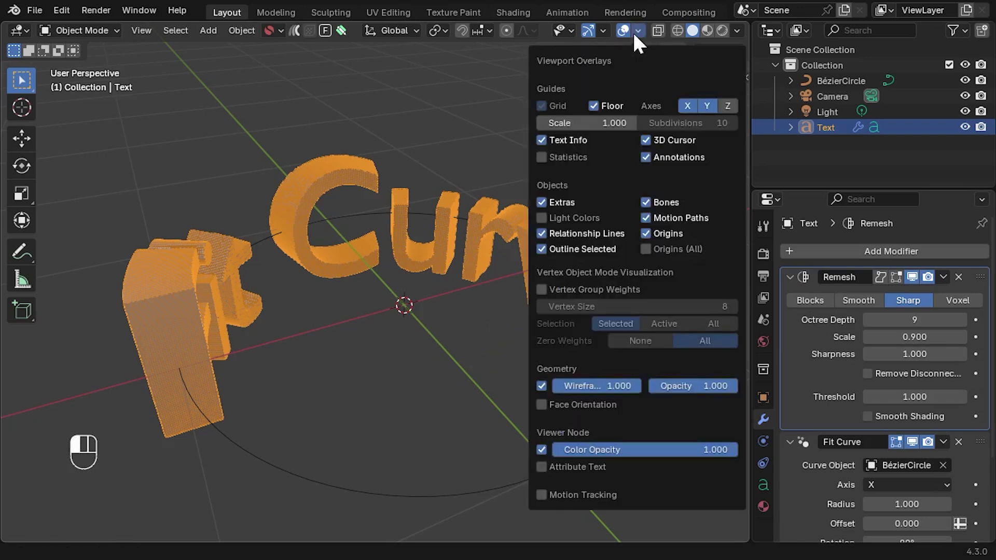
{"action": "left_click", "coordinate": [541, 386]}
{"action": "middle_click_drag", "start_coordinate": [514, 369], "coordinate": [438, 312]}
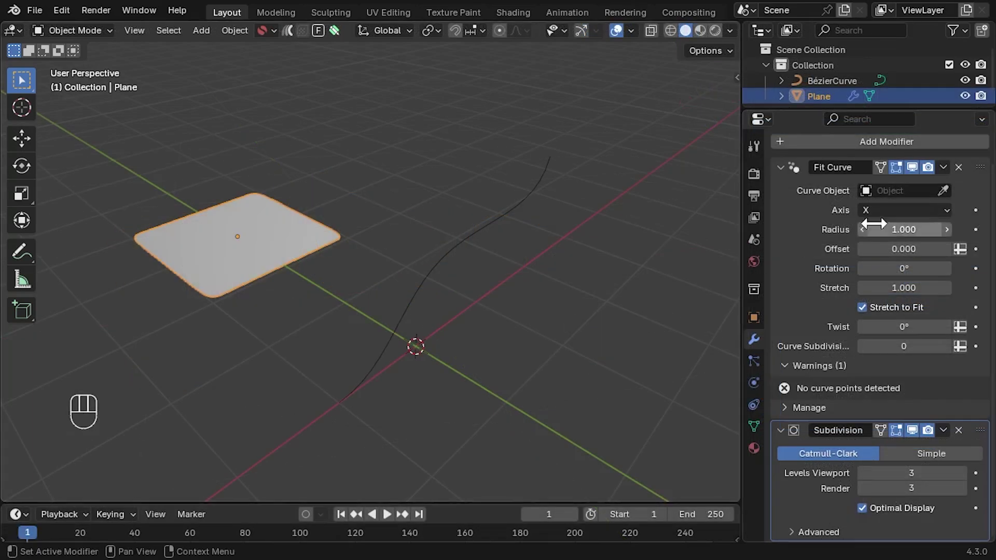
Pick BézierCurve as the Plane's Fit Curve object with the eyedropper.
{"action": "left_click", "coordinate": [943, 191]}
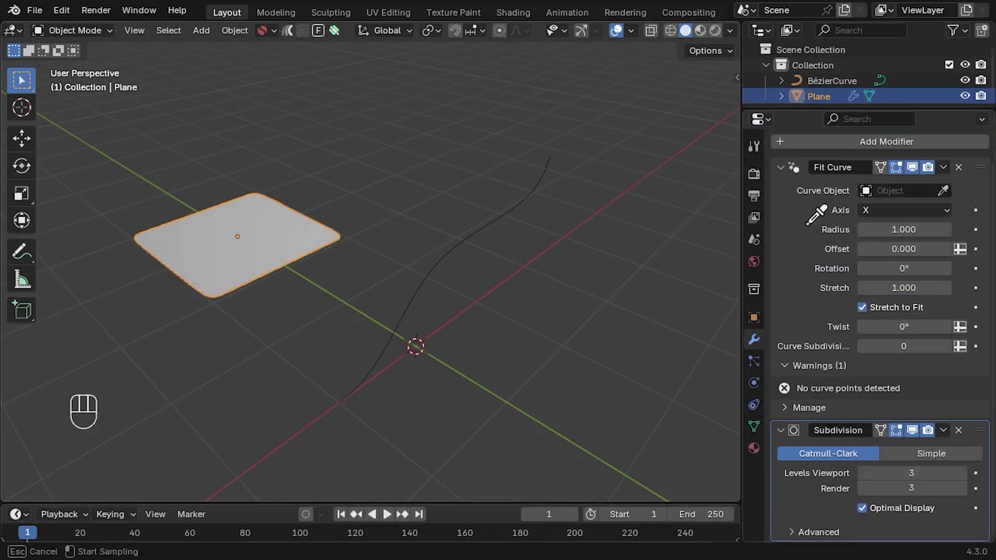
{"action": "left_click", "coordinate": [477, 226]}
{"action": "middle_click_drag", "start_coordinate": [482, 298], "coordinate": [605, 283]}
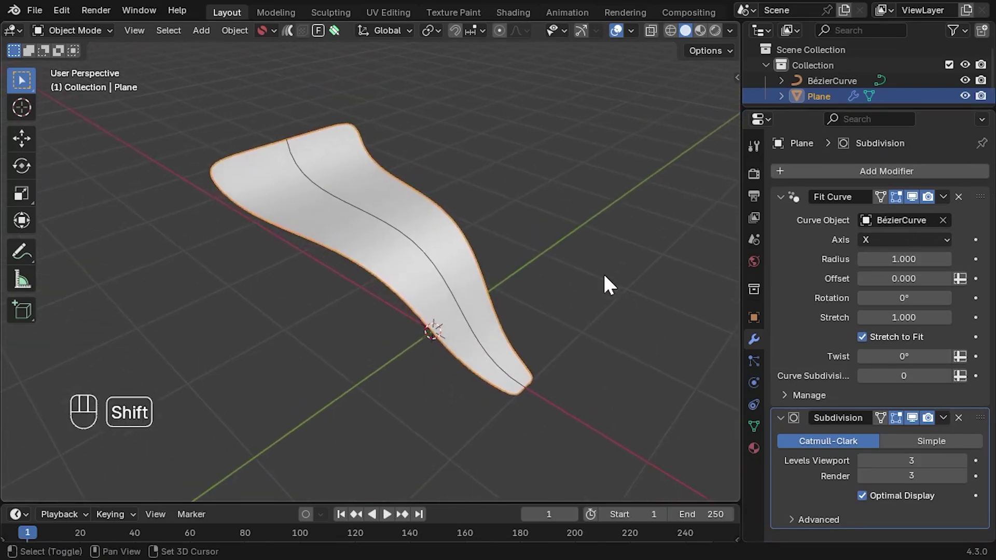
Edit the BézierCurve's points with the sidebar shown and select its middle control point.
{"action": "left_click", "coordinate": [449, 286]}
{"action": "key", "text": "Tab"}
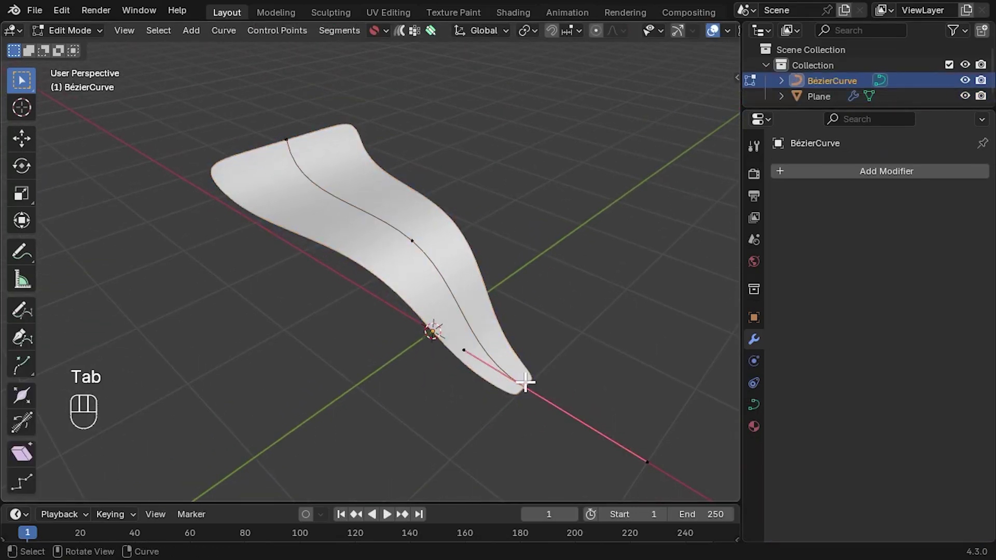
{"action": "key", "text": "n"}
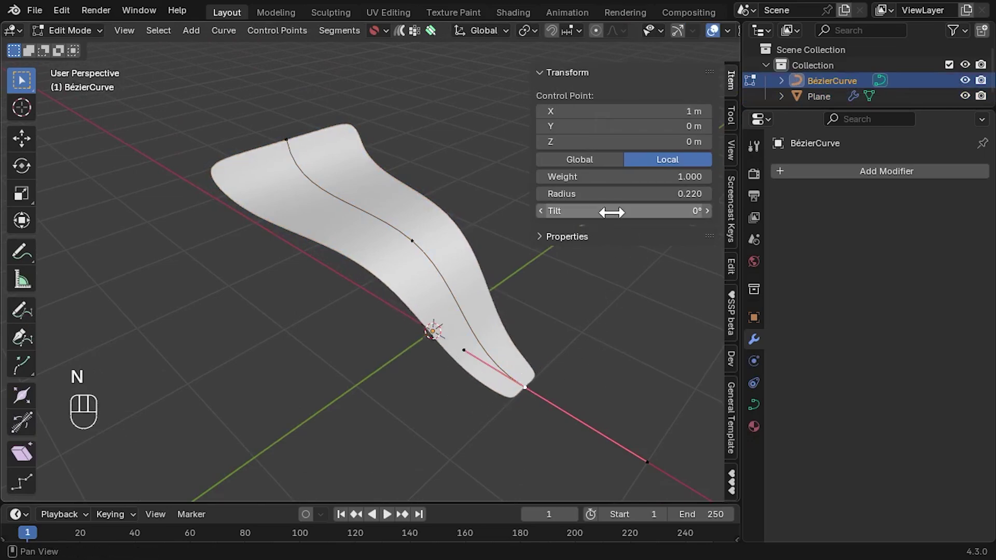
{"action": "left_click", "coordinate": [412, 241]}
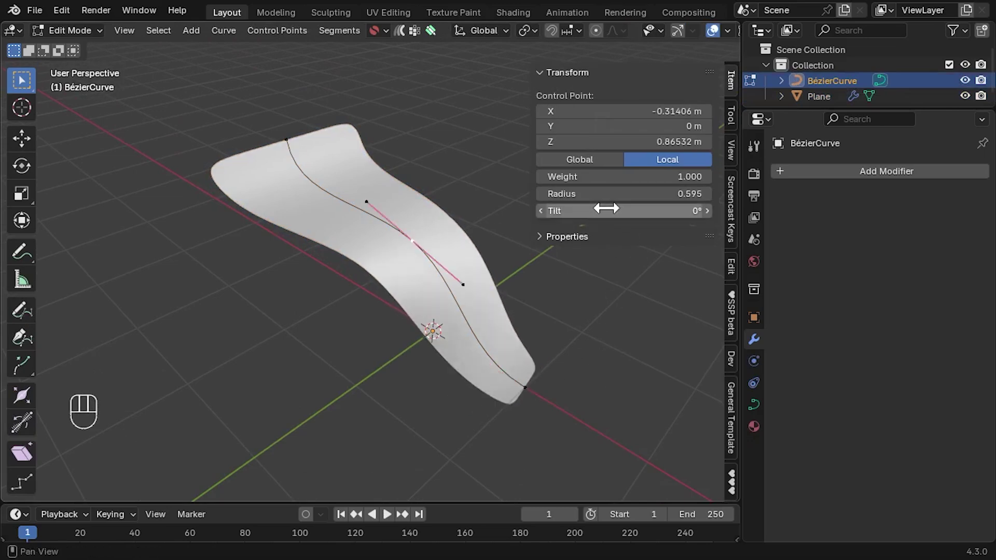